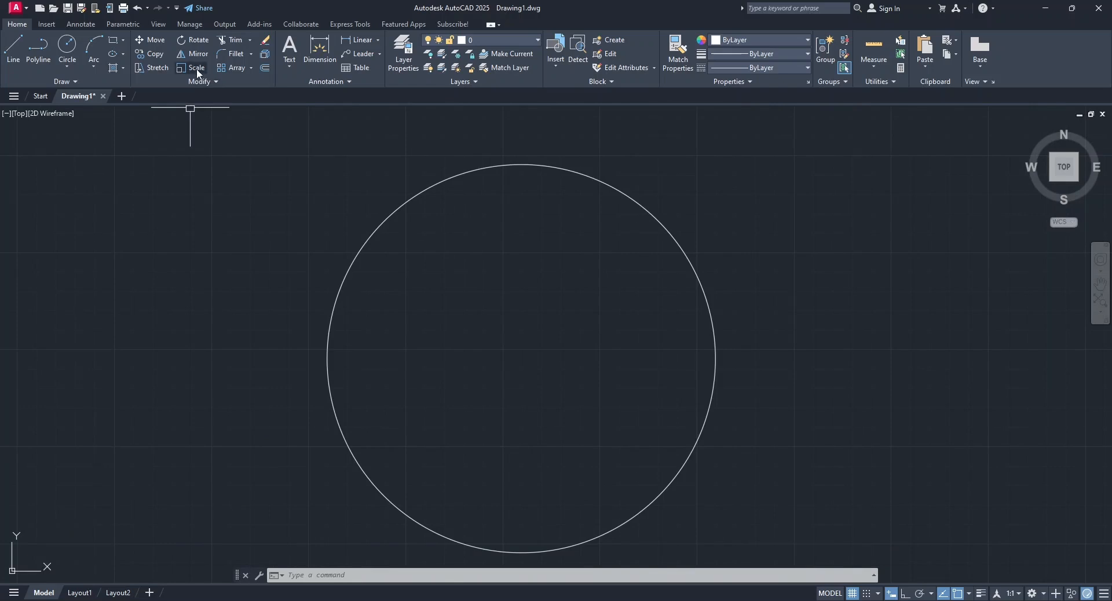
Scale a smaller concentric copy of the circle about its centre, keeping the original
click(609, 180)
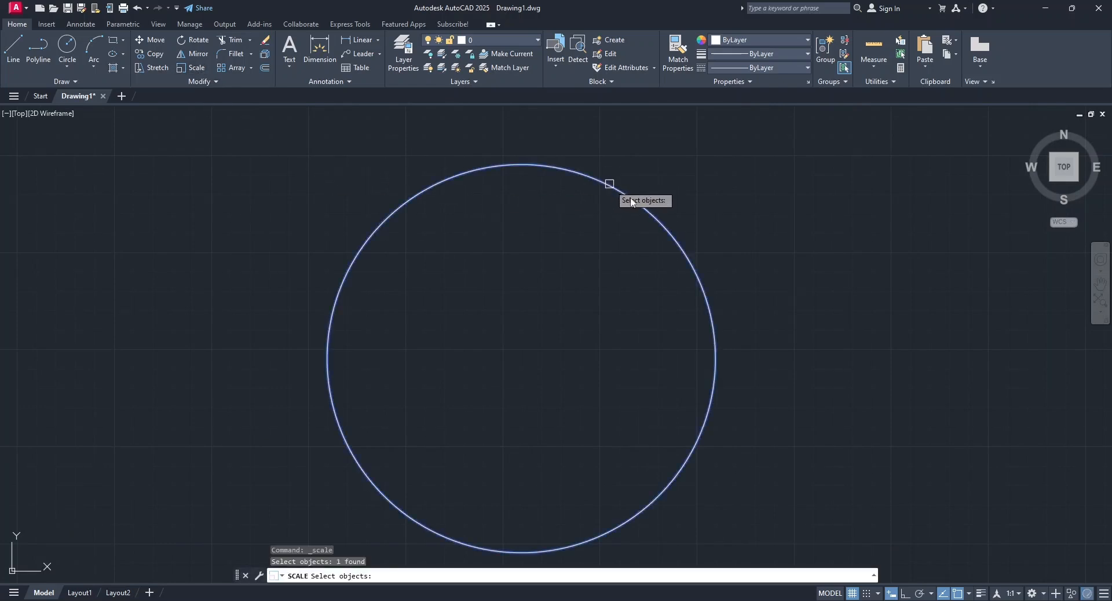
key(Return)
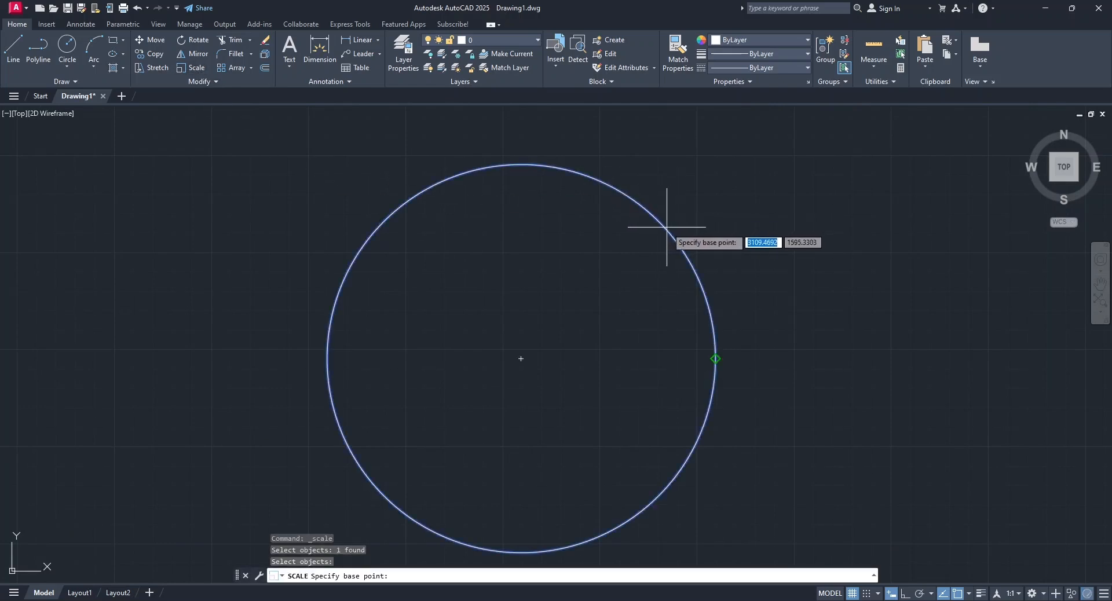
click(521, 358)
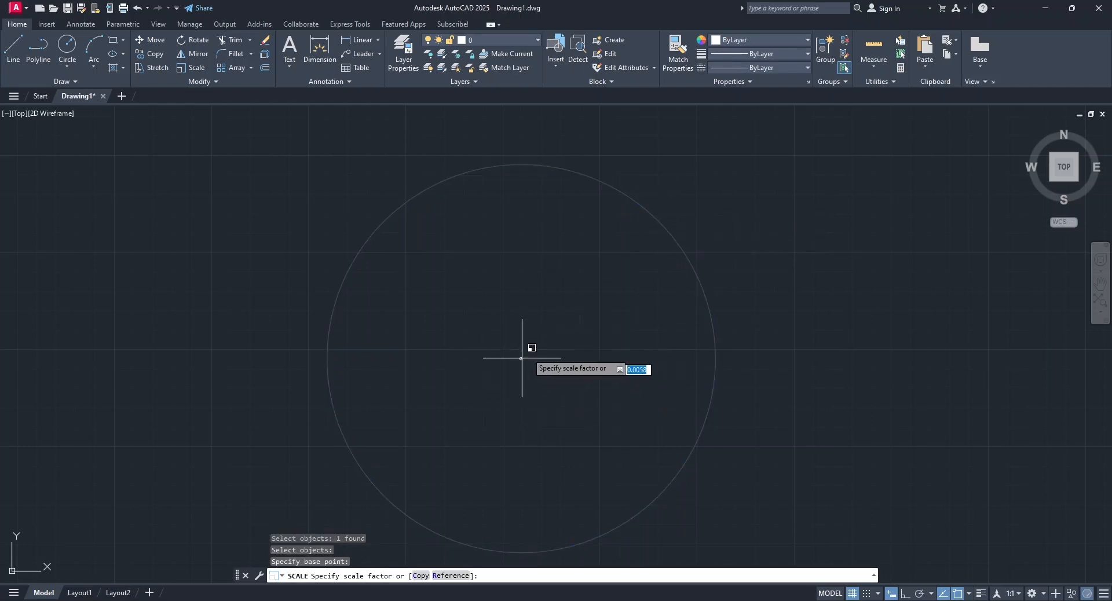
click(421, 576)
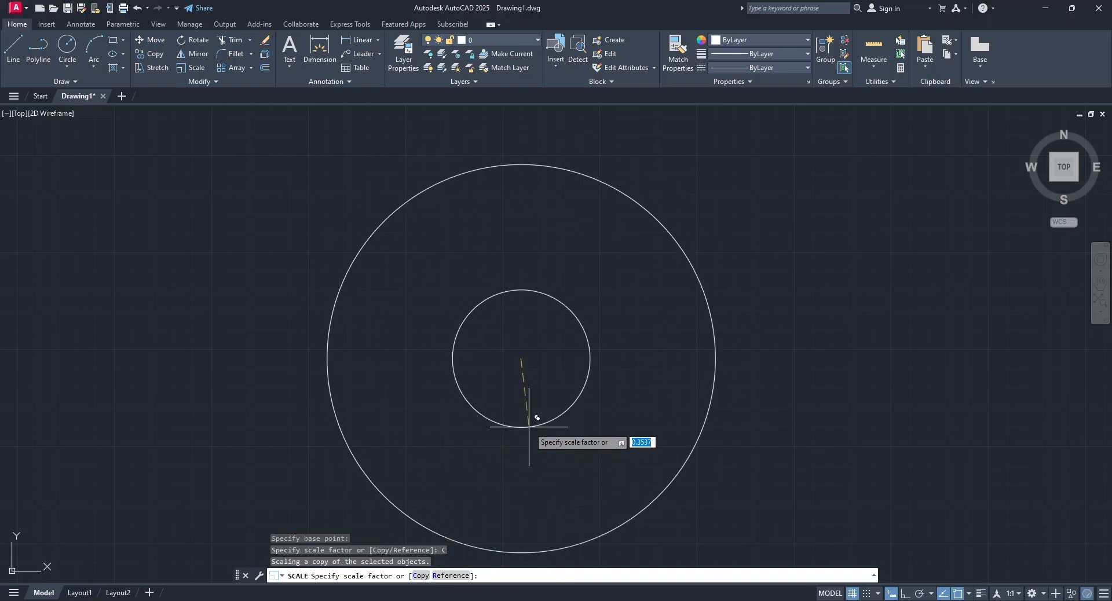
key(Return)
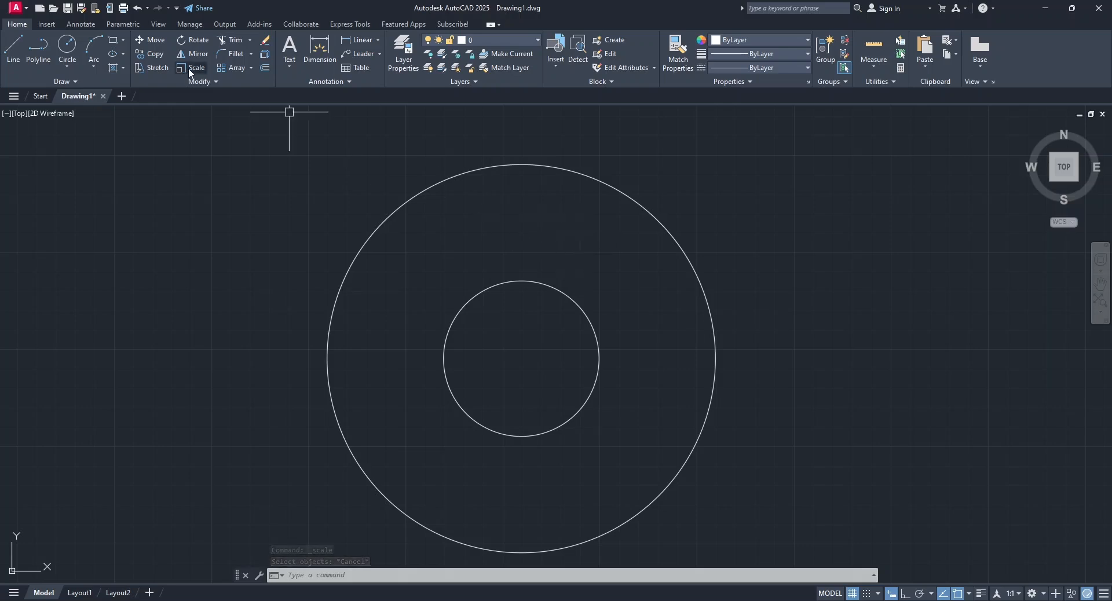
Scale another copy of the outer circle about its centre by a factor of 0.3
click(189, 68)
click(627, 196)
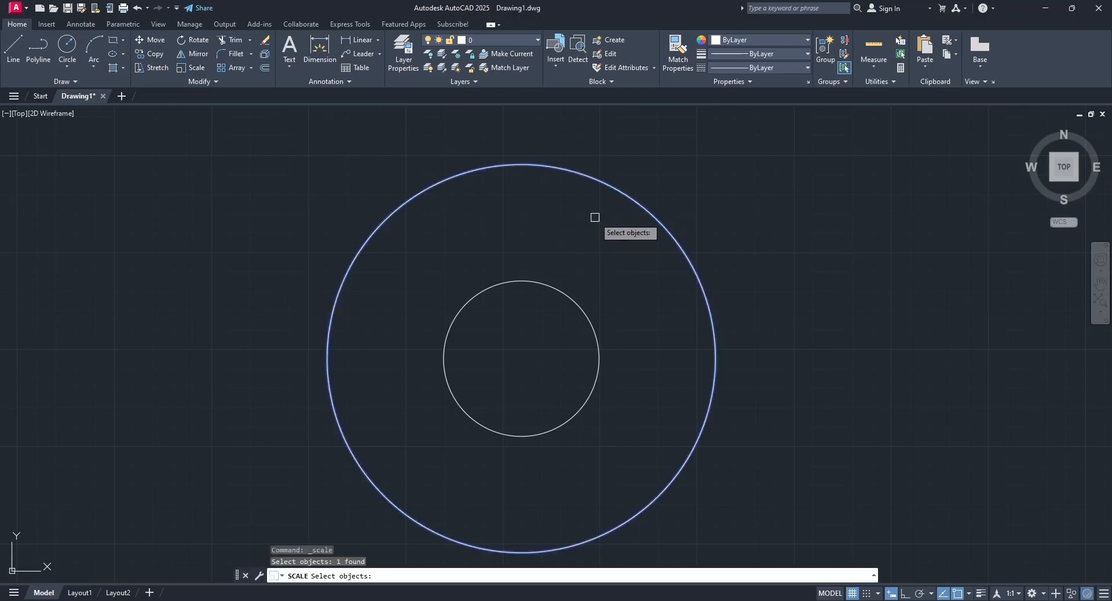
key(Return)
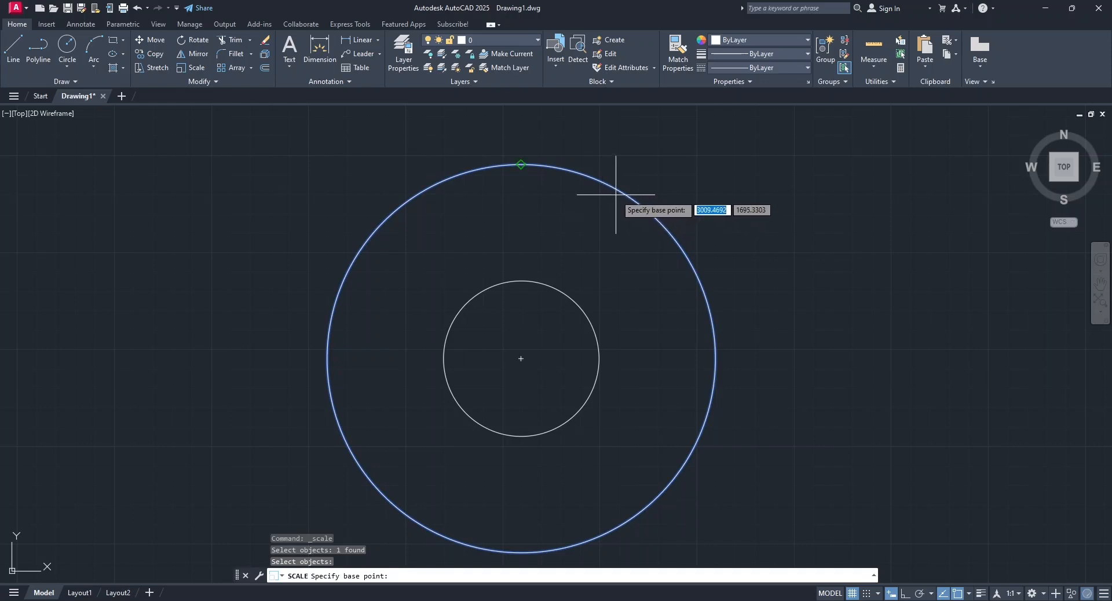
click(521, 359)
click(421, 575)
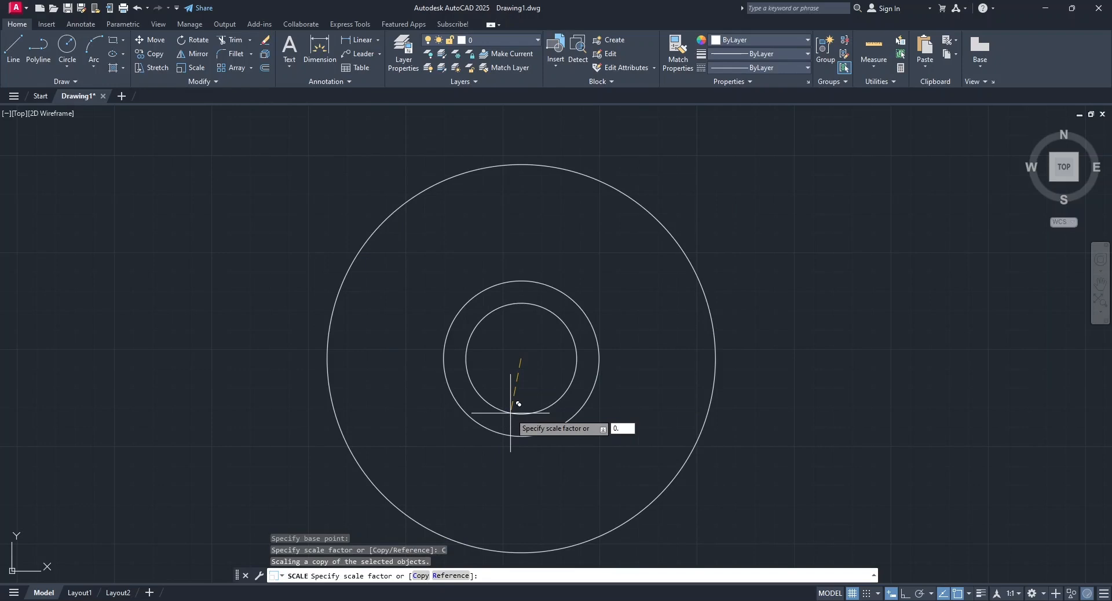
key(Return)
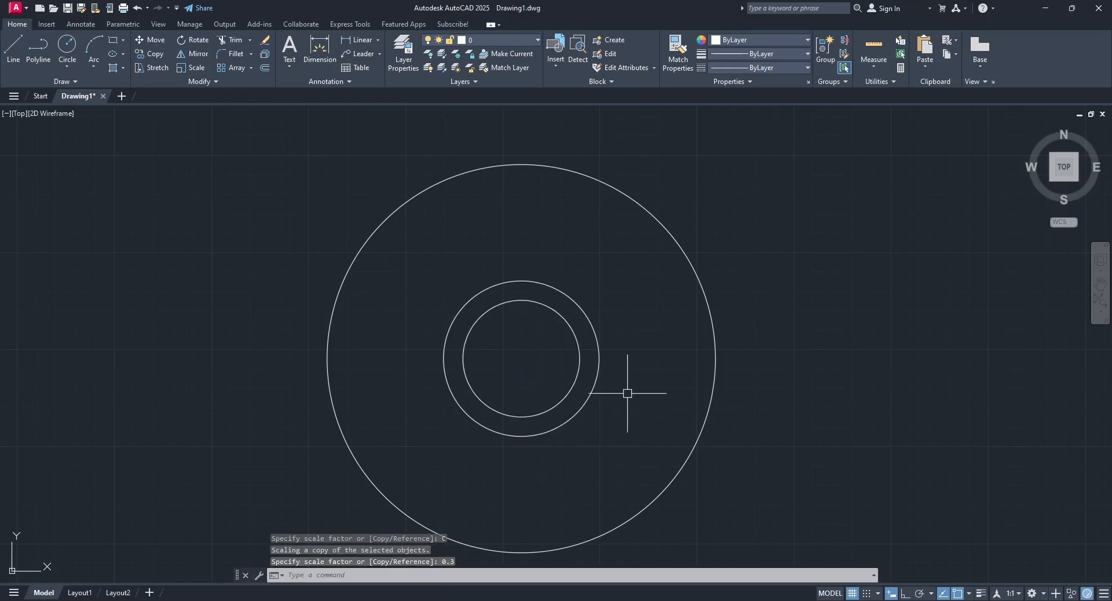
Draw a horizontal line from the top quadrant of the middle circle rightward past the outer circle
click(7, 55)
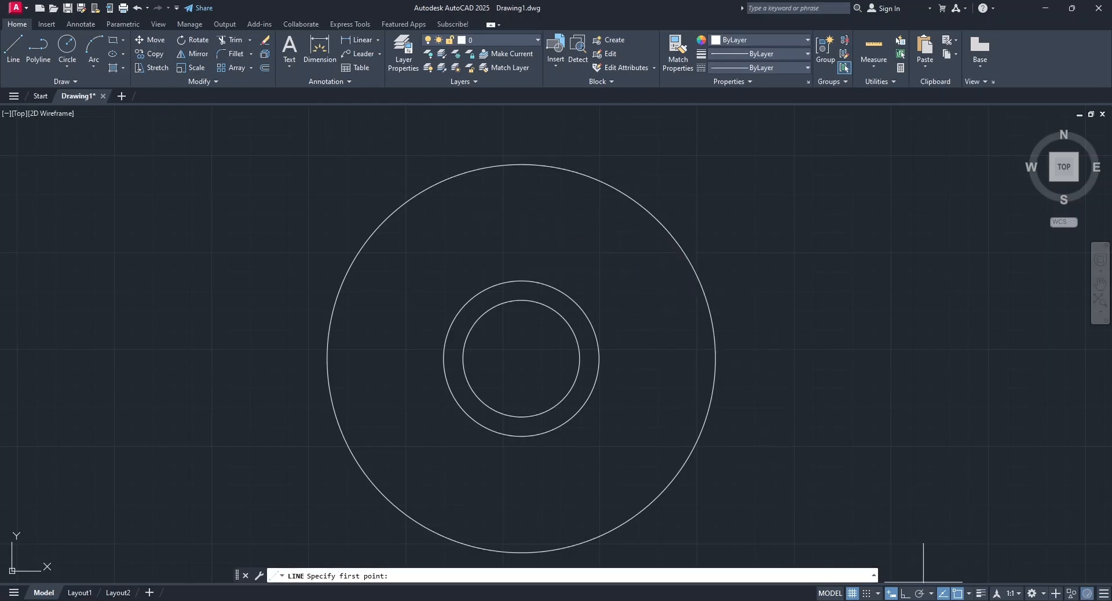
click(968, 594)
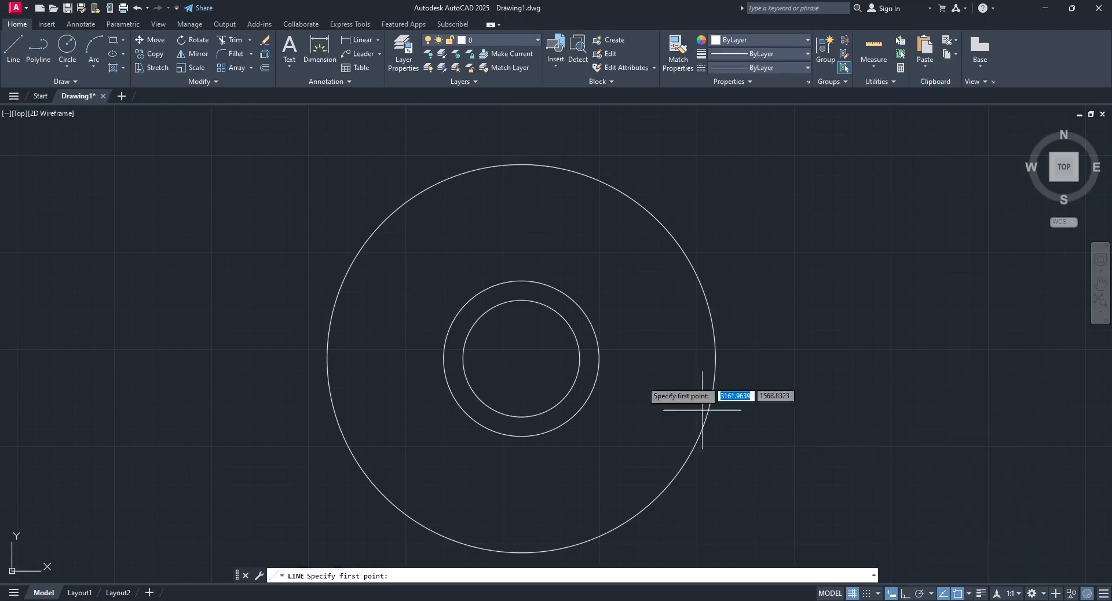
click(517, 282)
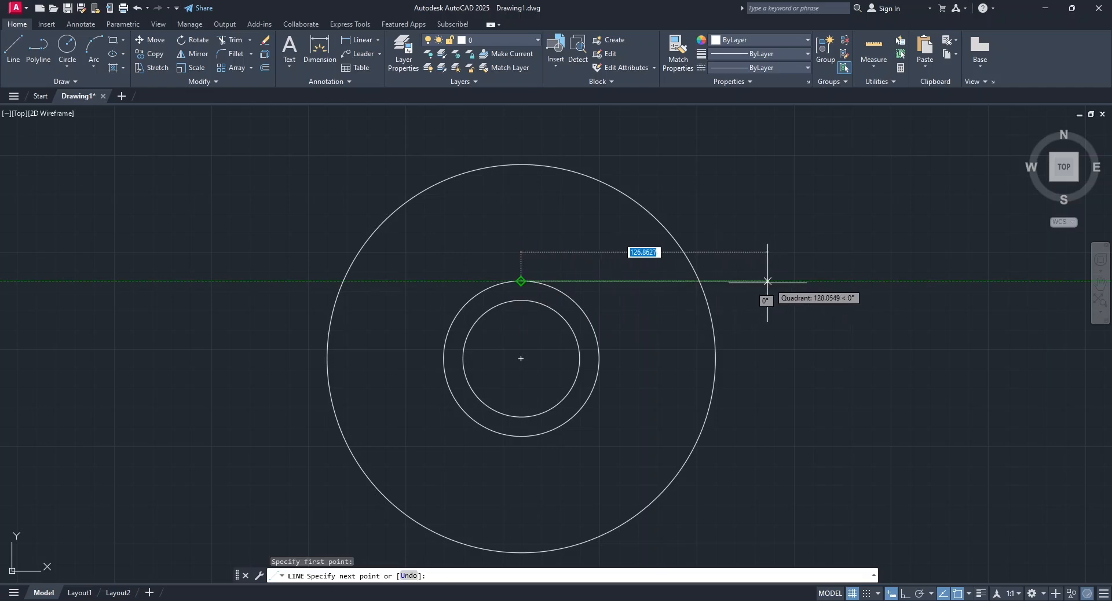
click(794, 281)
key(Return)
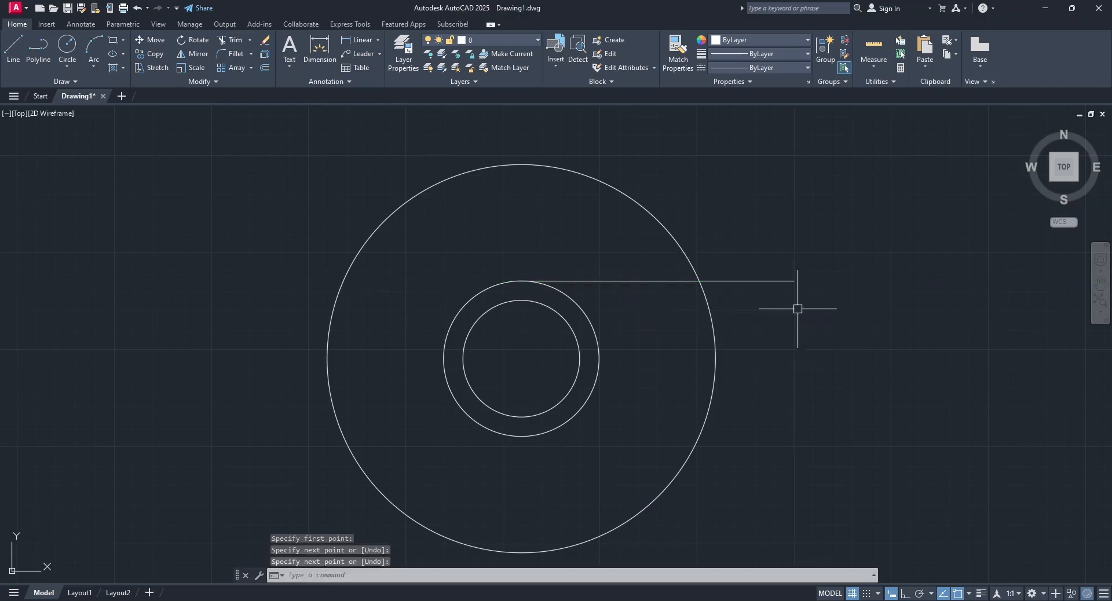
Trim the part of the horizontal line that extends beyond the outer circle
click(233, 42)
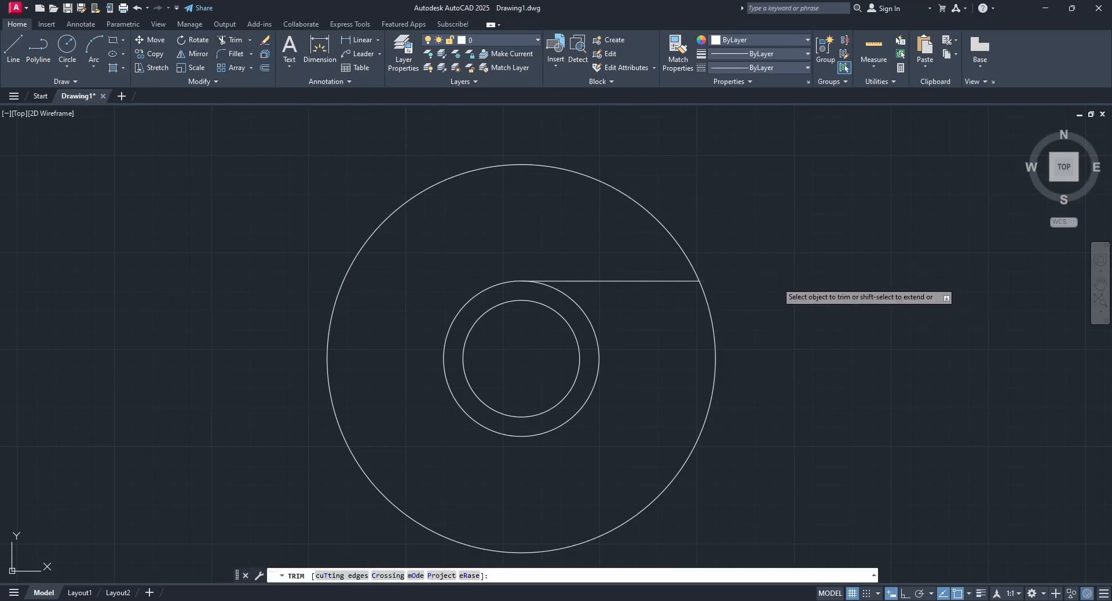
click(777, 281)
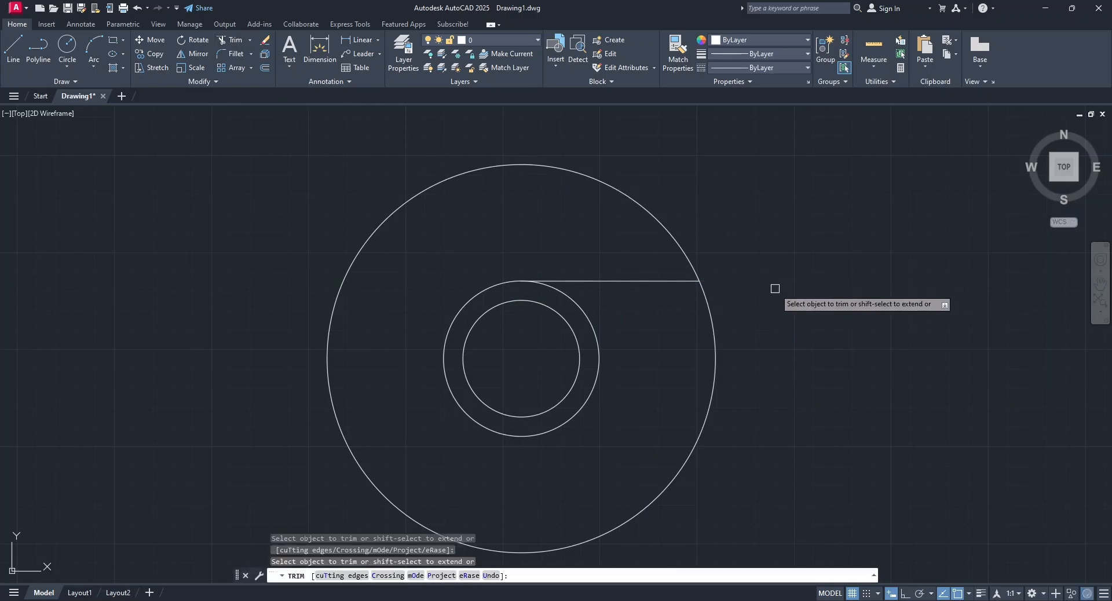
key(Return)
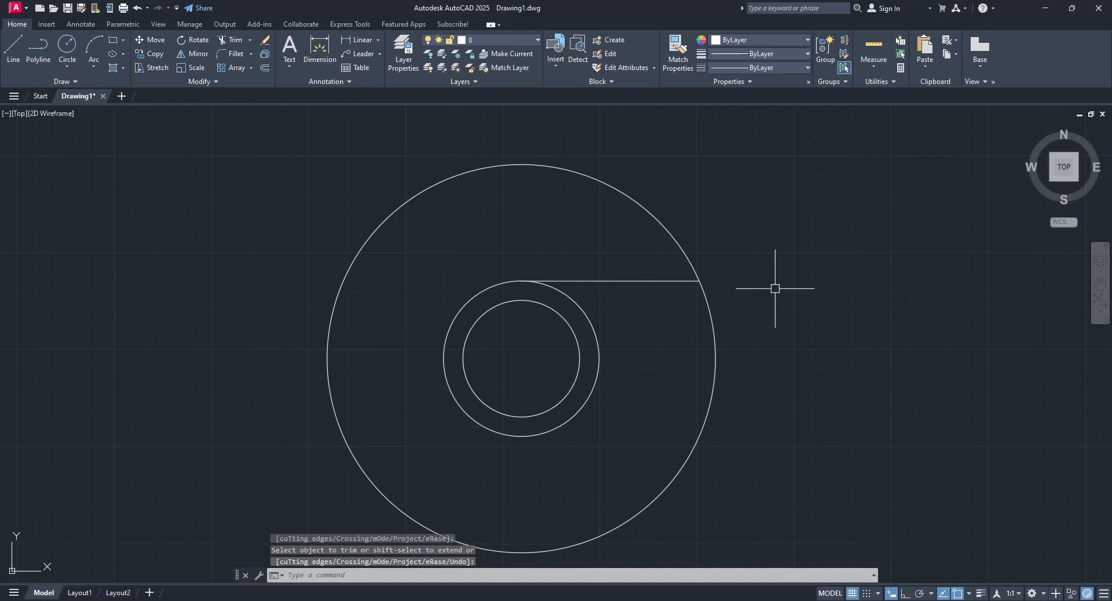
Create a polar array of the horizontal line around the circles' centre with 3 items over 360 degrees
click(650, 282)
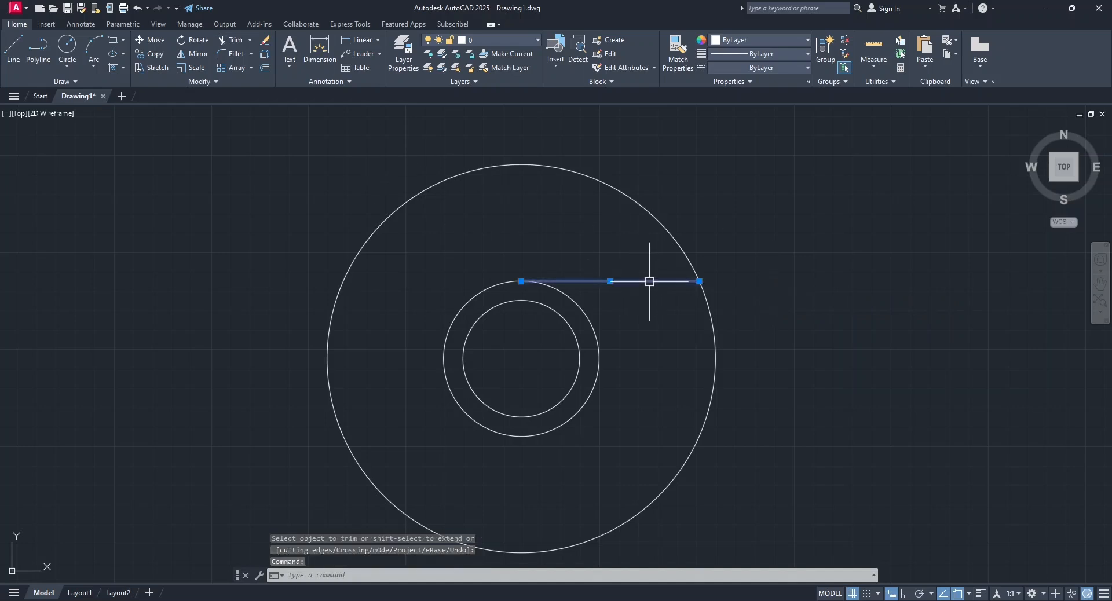
click(253, 68)
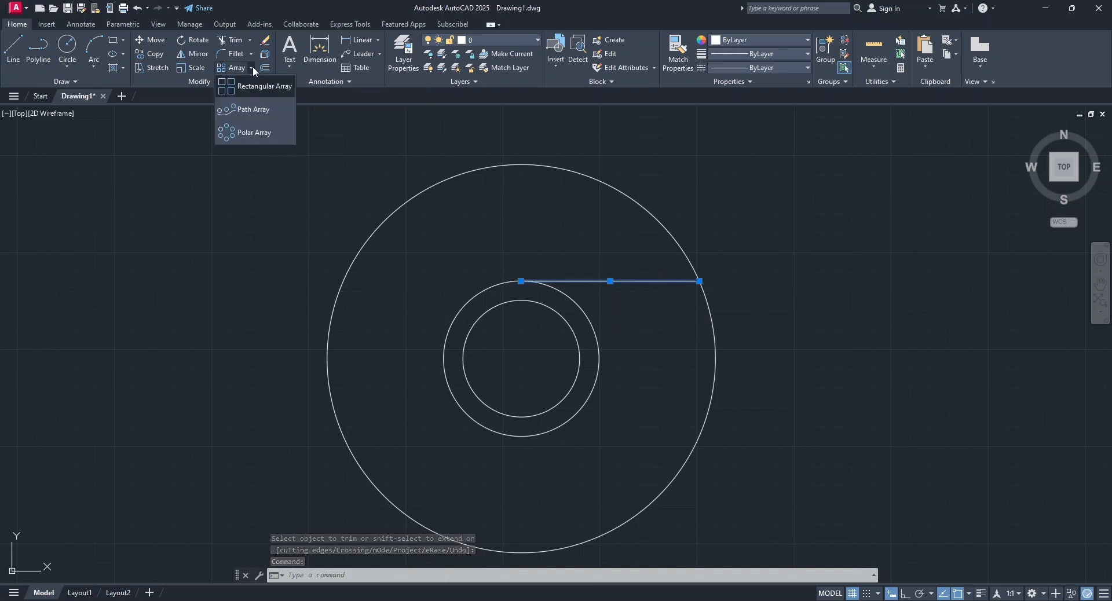
click(258, 131)
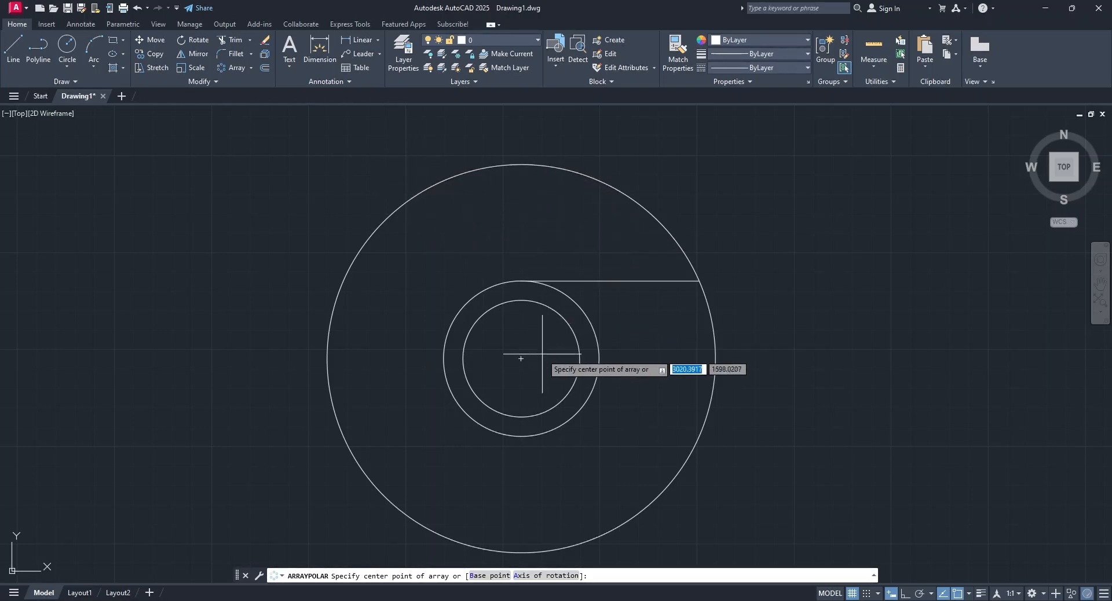
click(520, 358)
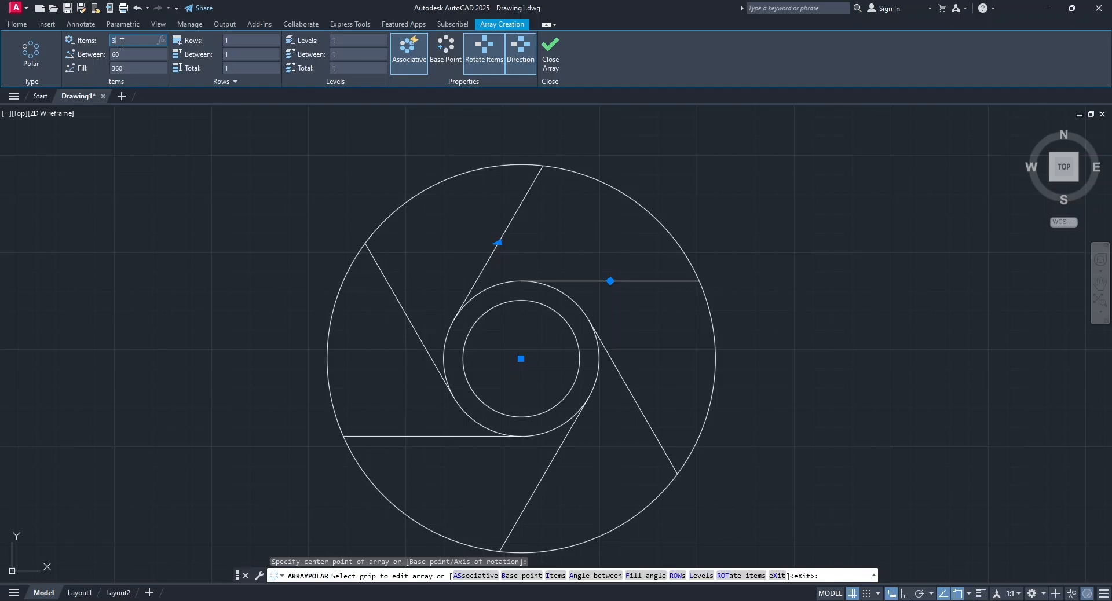
key(Return)
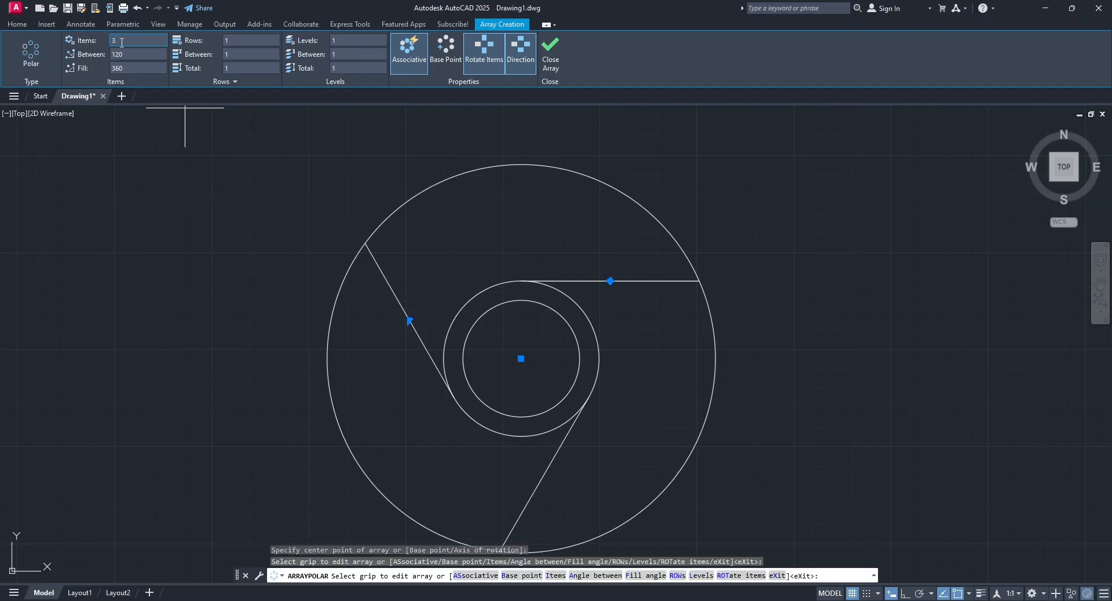
click(551, 53)
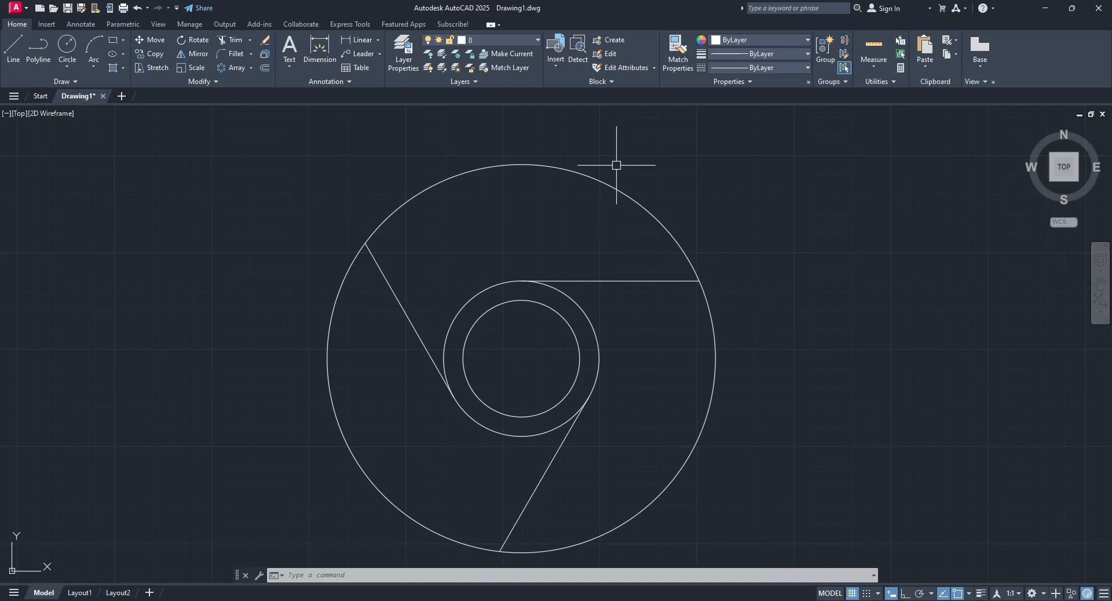
Create a new layer named Layer1 and make it the current layer
click(411, 62)
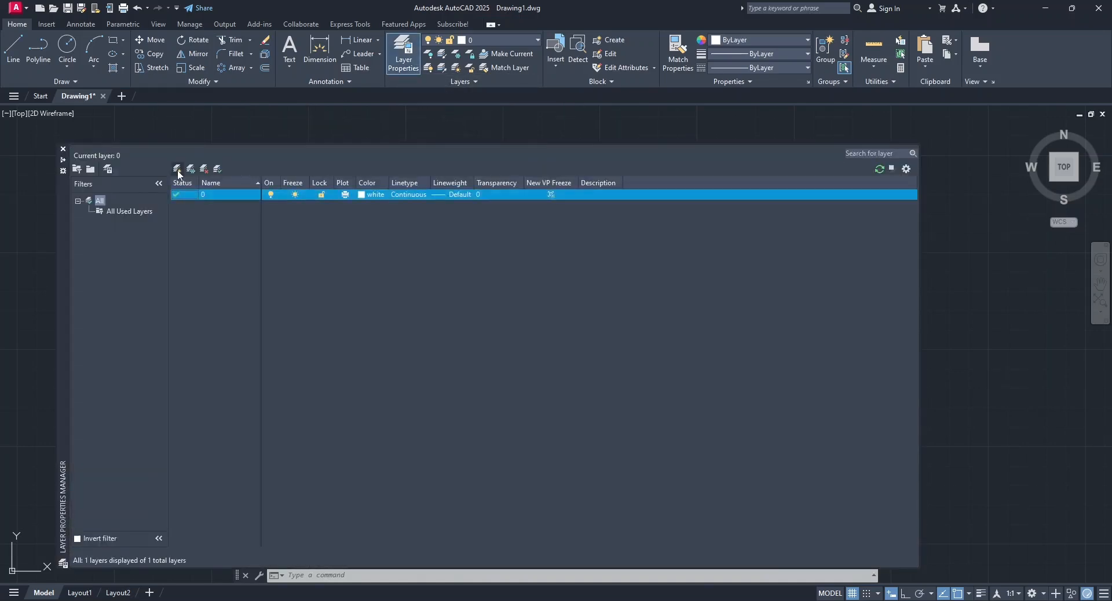
click(177, 169)
double_click(178, 205)
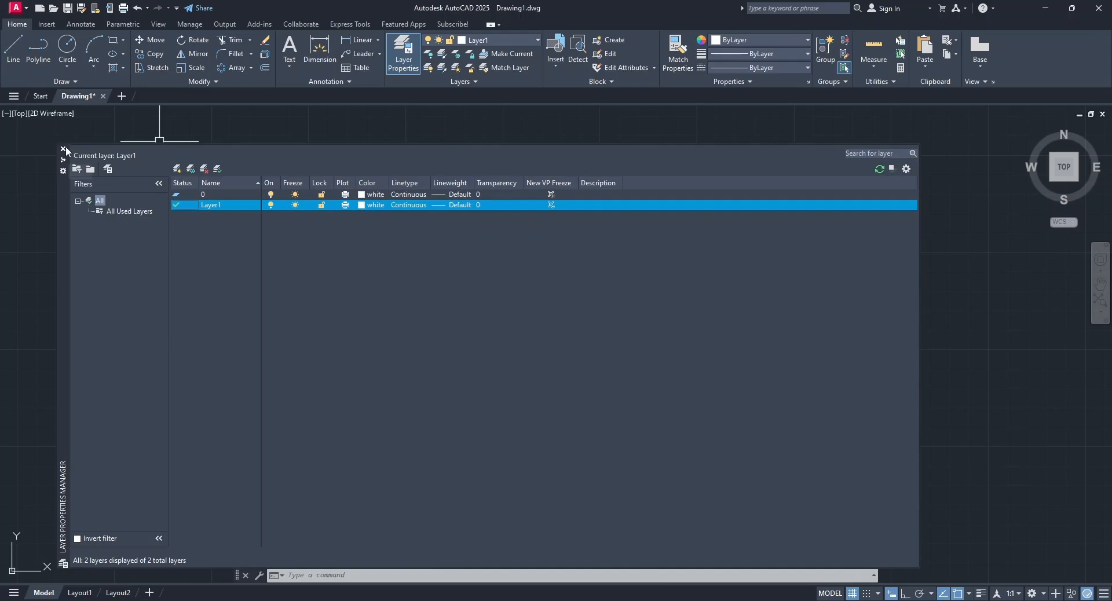
click(64, 150)
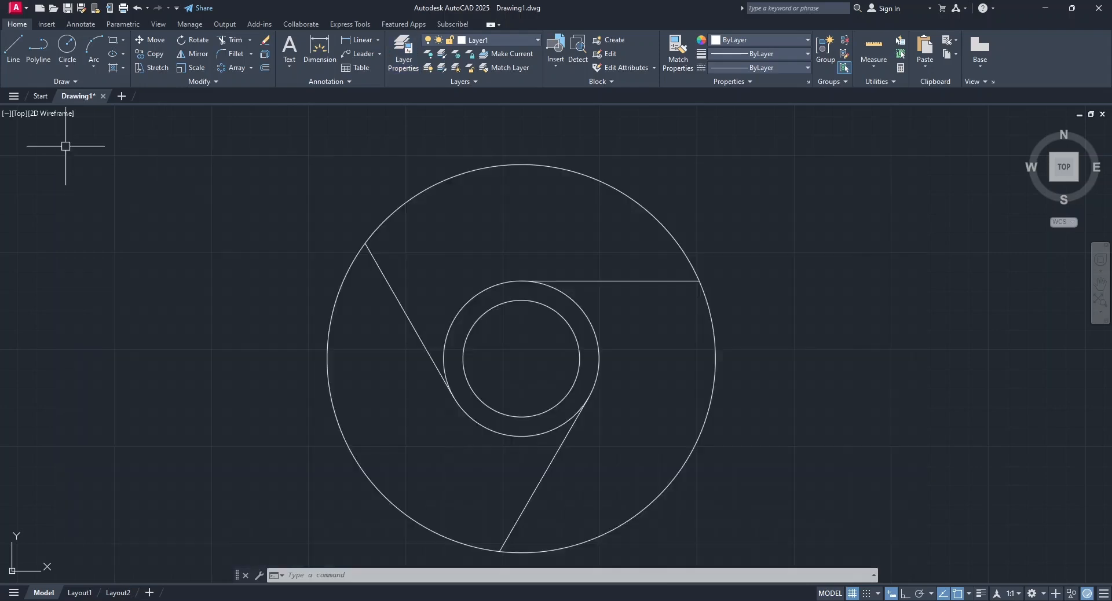
Fill the upper sector between the outer and middle circles with a solid red hatch, colour 205,32,39
click(119, 69)
click(122, 86)
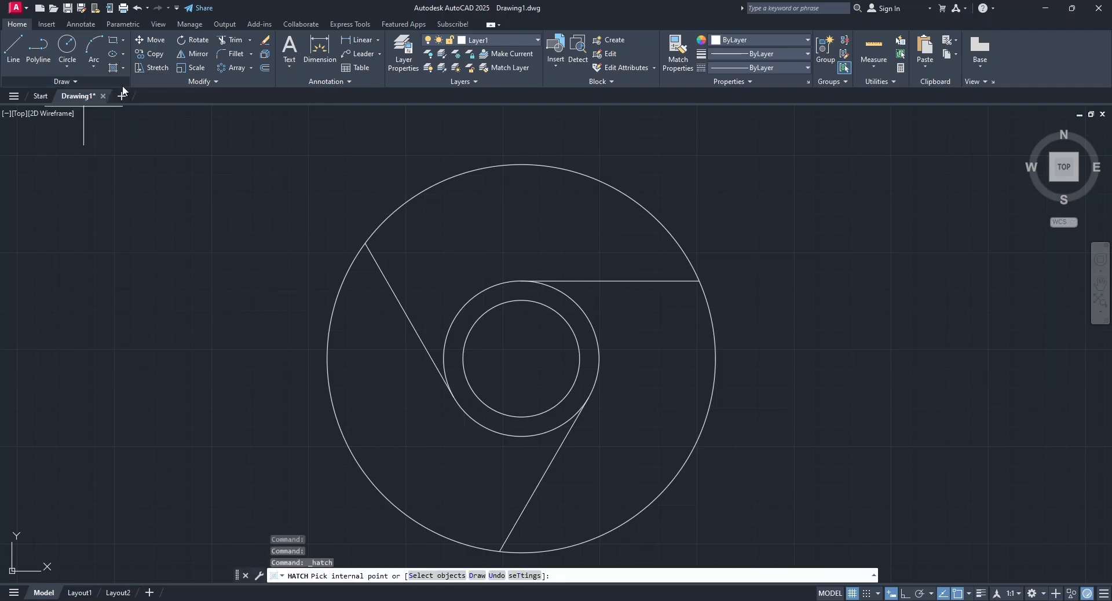
click(112, 65)
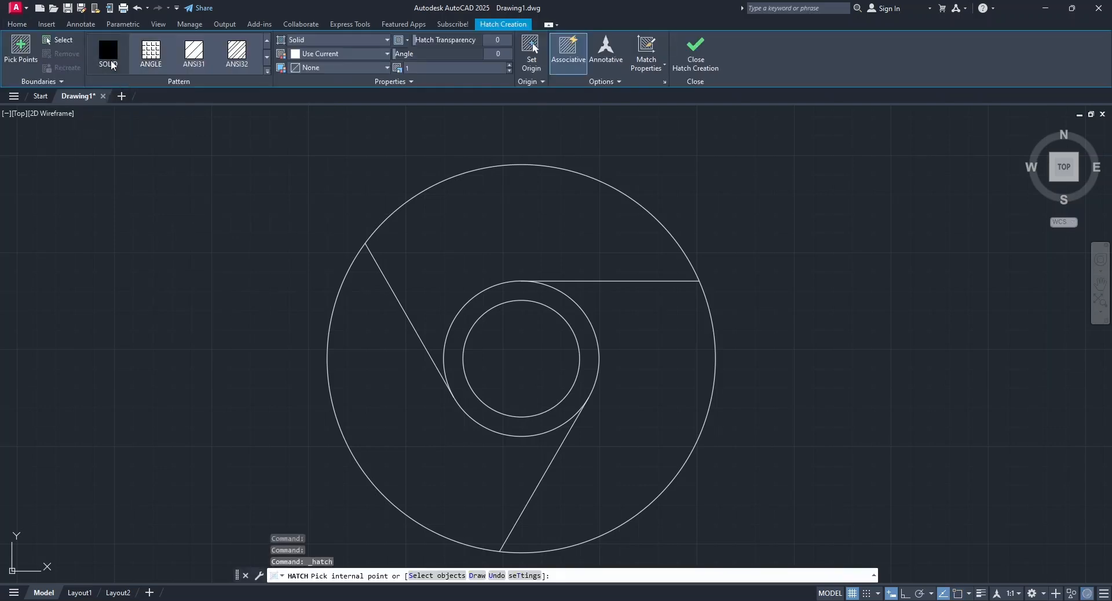
click(332, 54)
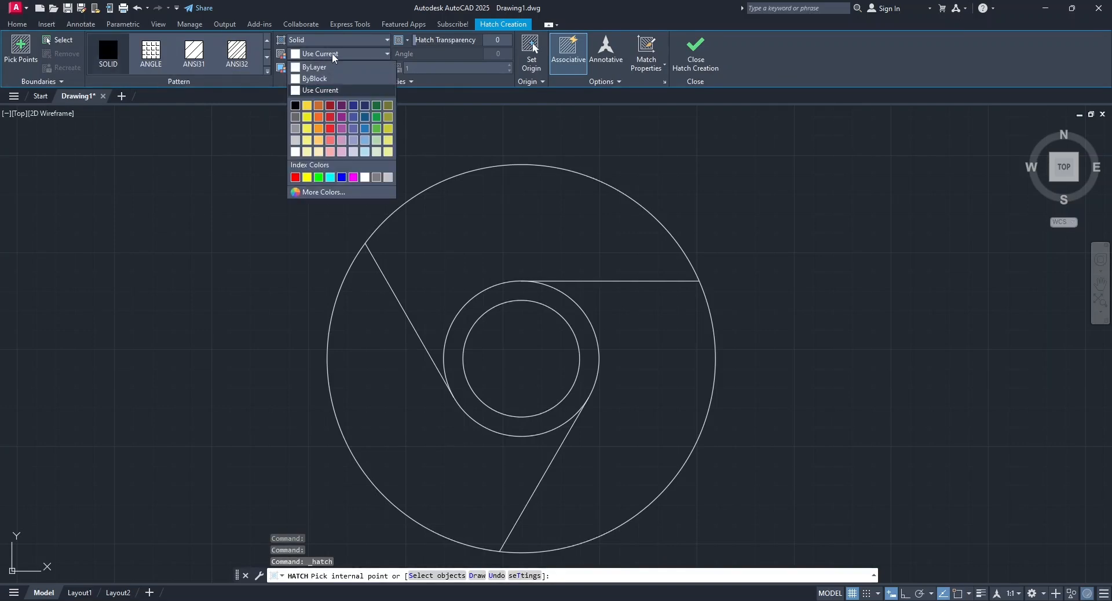
click(330, 117)
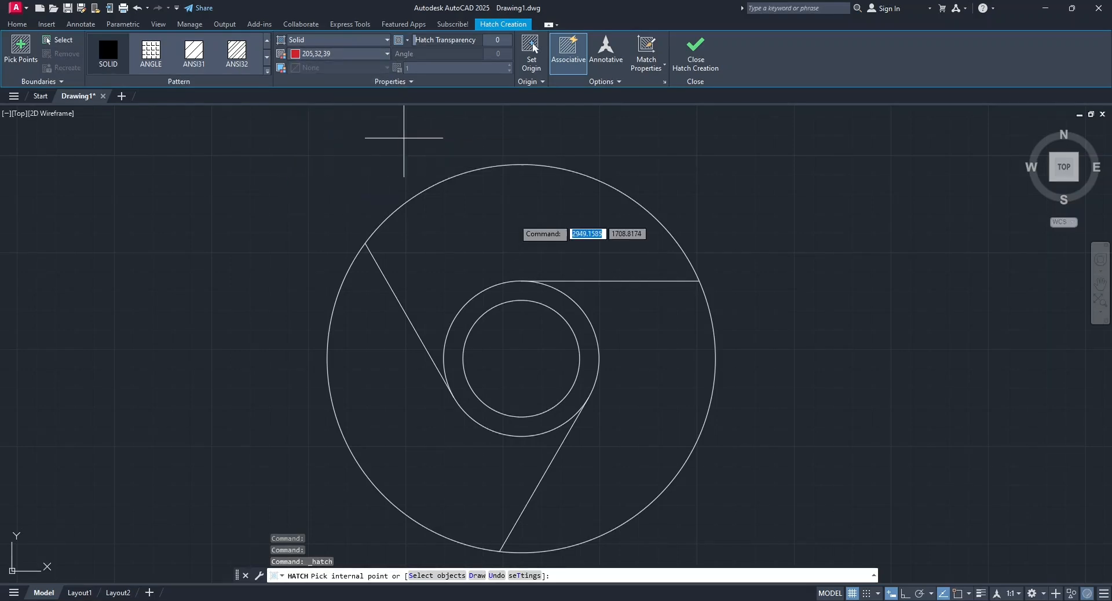
click(514, 222)
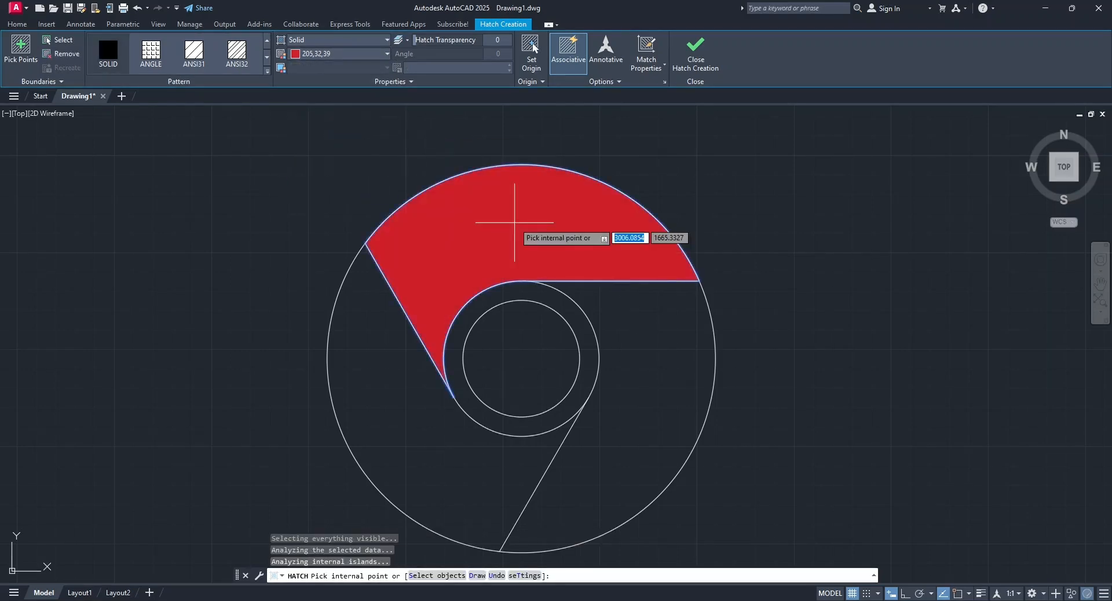
key(Return)
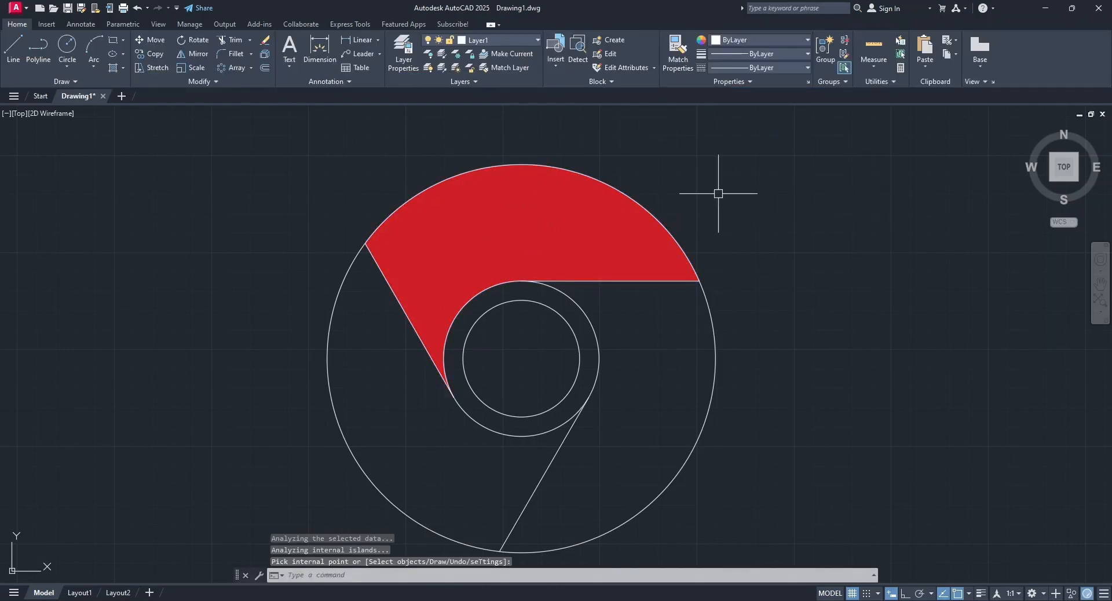
Fill the right-hand sector between the outer and middle circles with a solid yellow hatch, colour 241,235,31
key(Return)
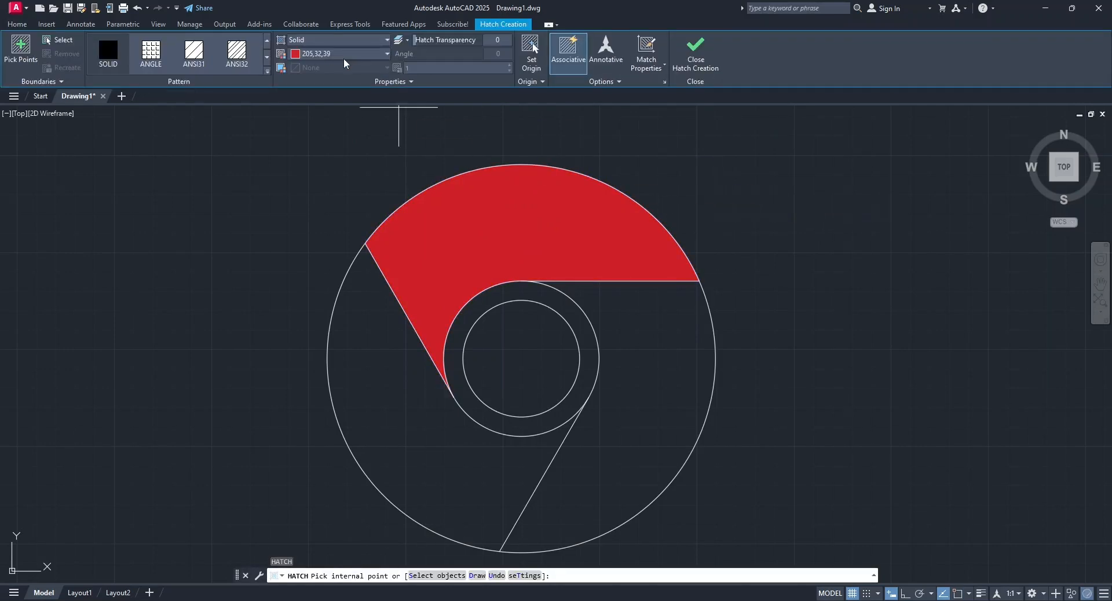
click(345, 53)
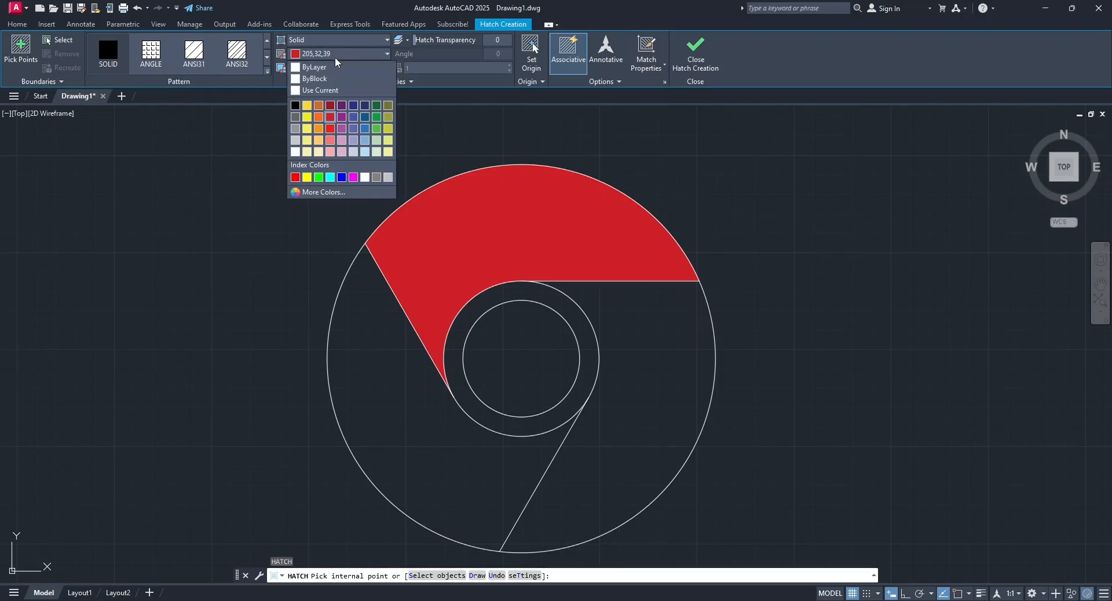
click(307, 118)
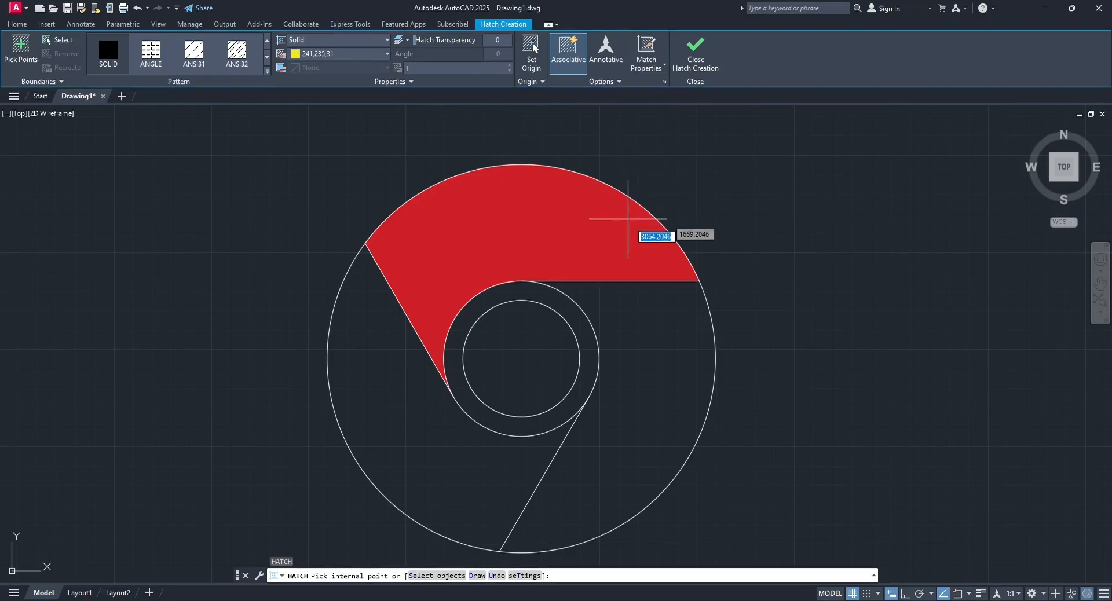
click(656, 366)
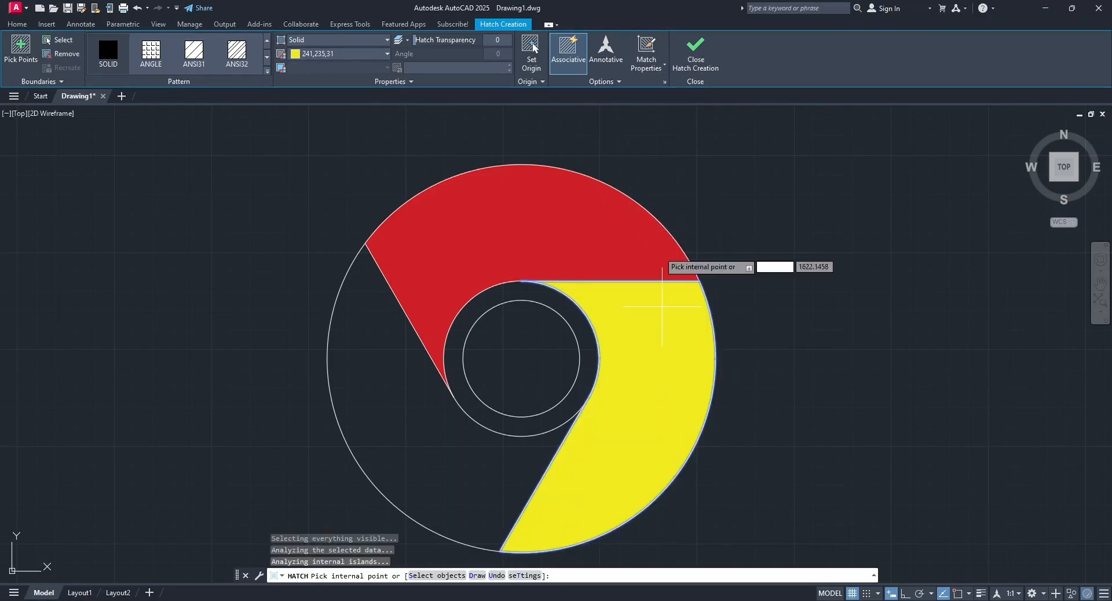
key(Return)
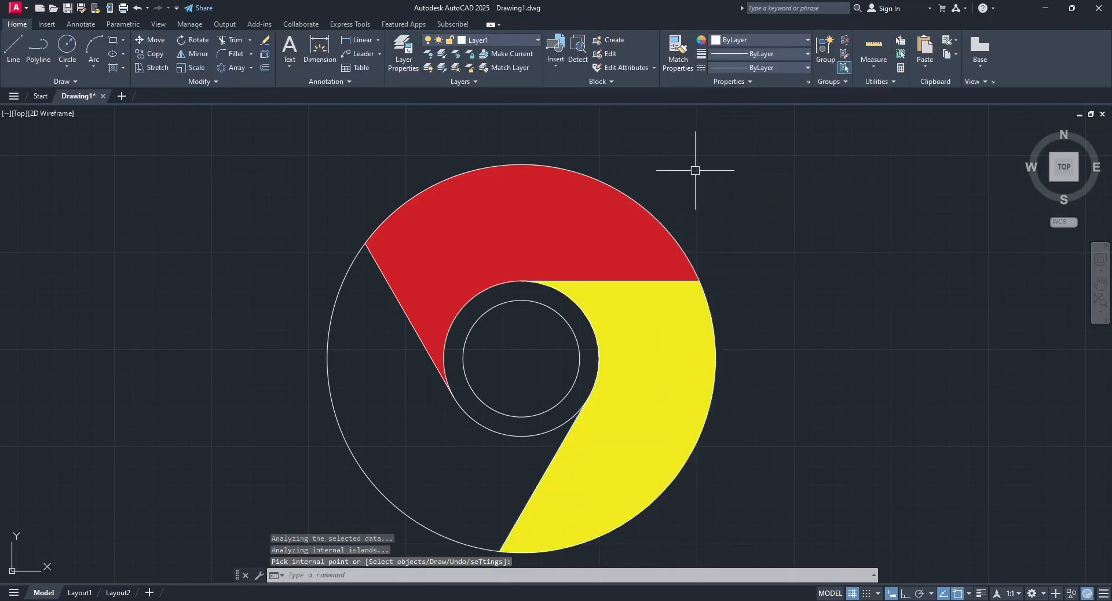
Fill the remaining lower-left sector between the outer and middle circles with a solid green hatch, colour 19,155,72
key(Return)
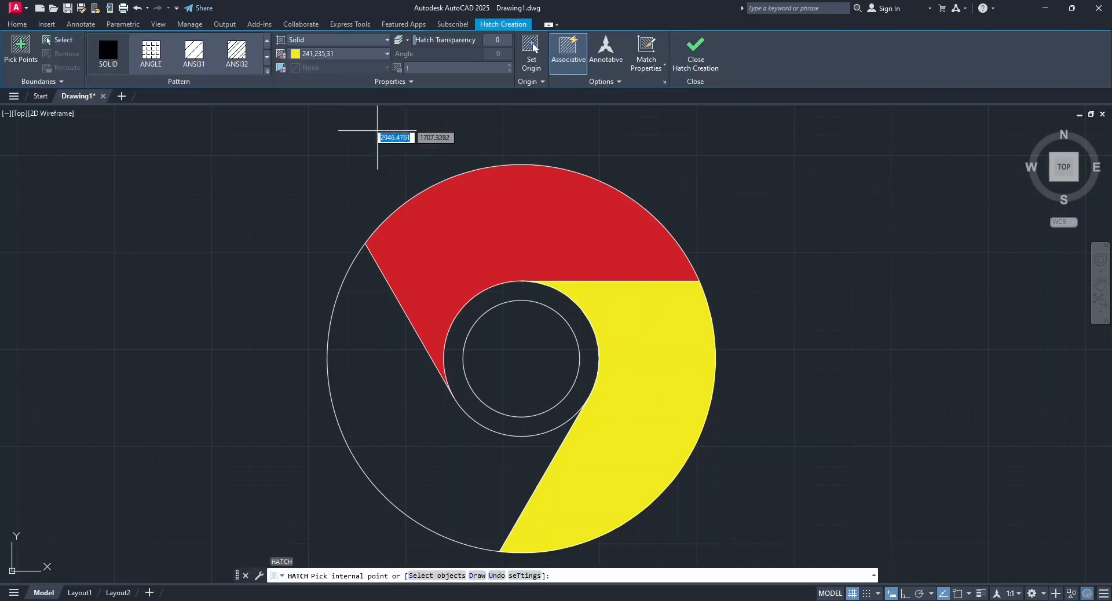
click(339, 56)
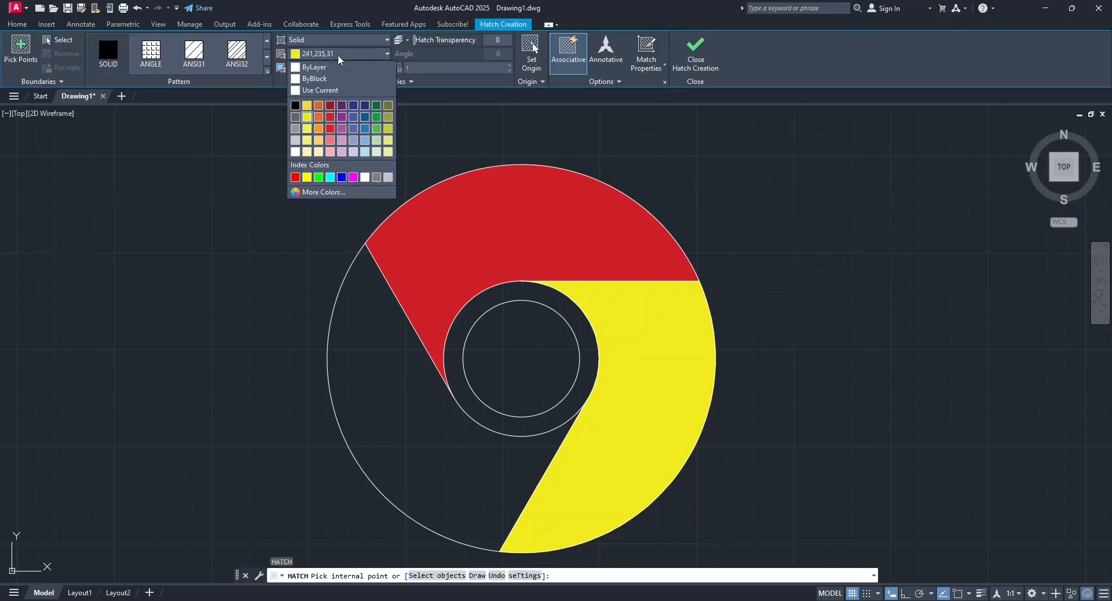
click(377, 117)
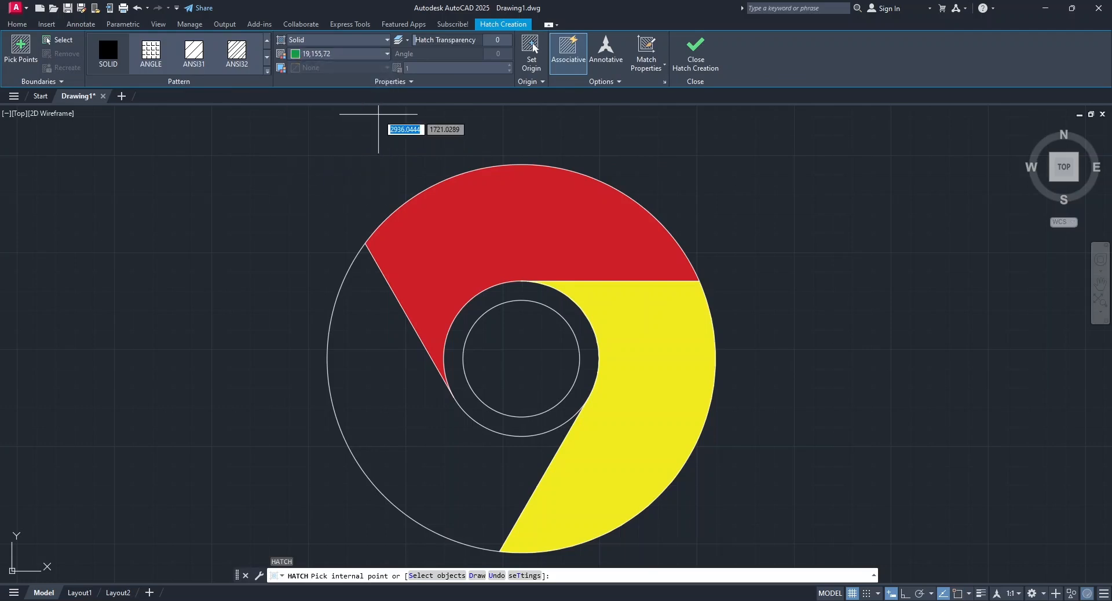
click(372, 334)
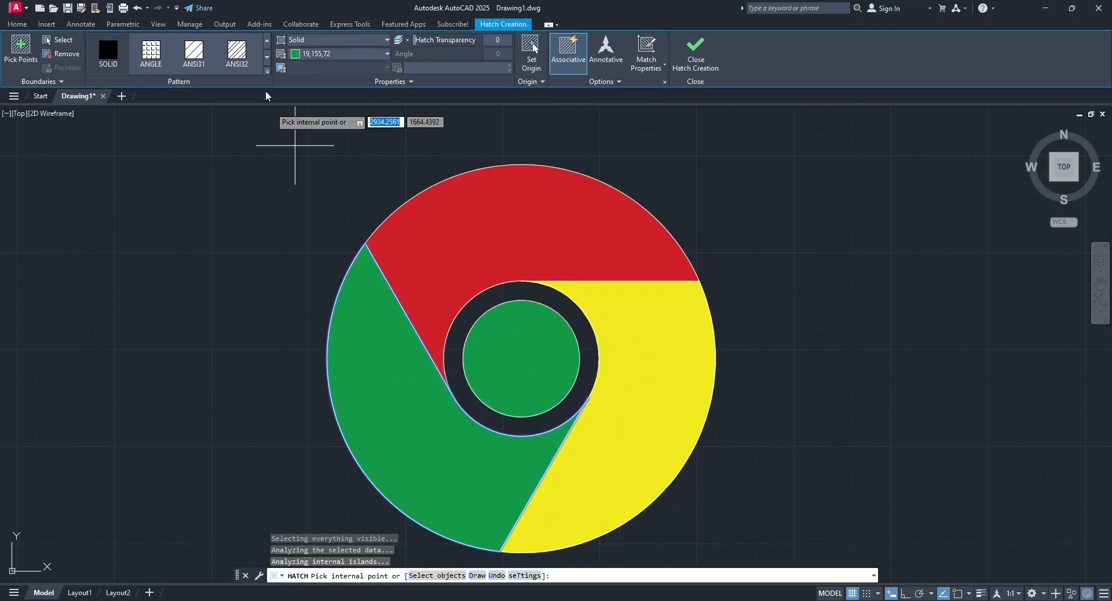
click(335, 53)
click(365, 104)
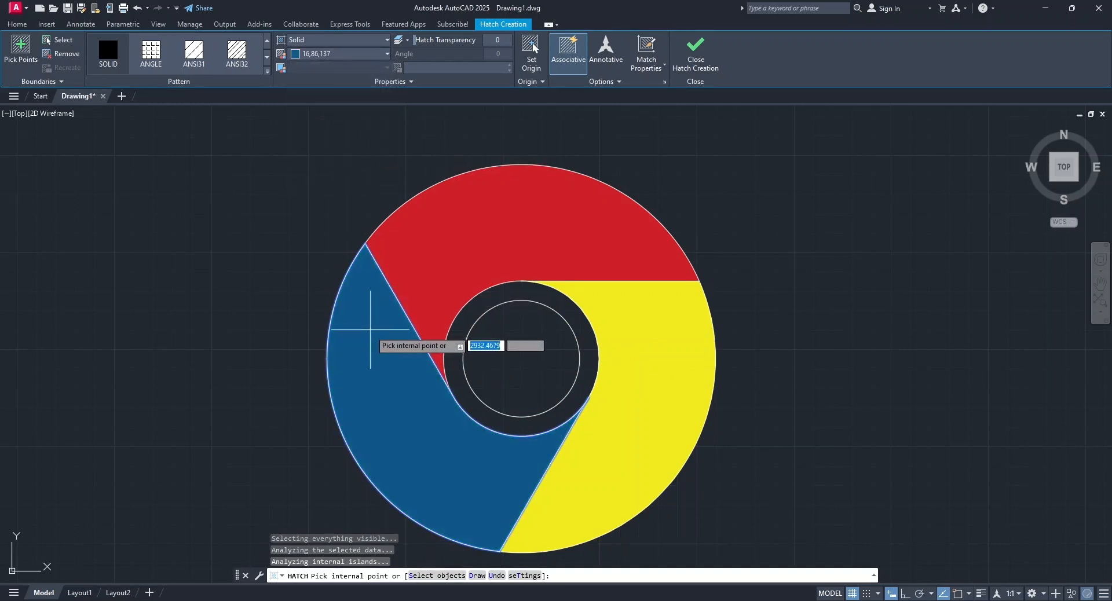
click(343, 53)
click(376, 105)
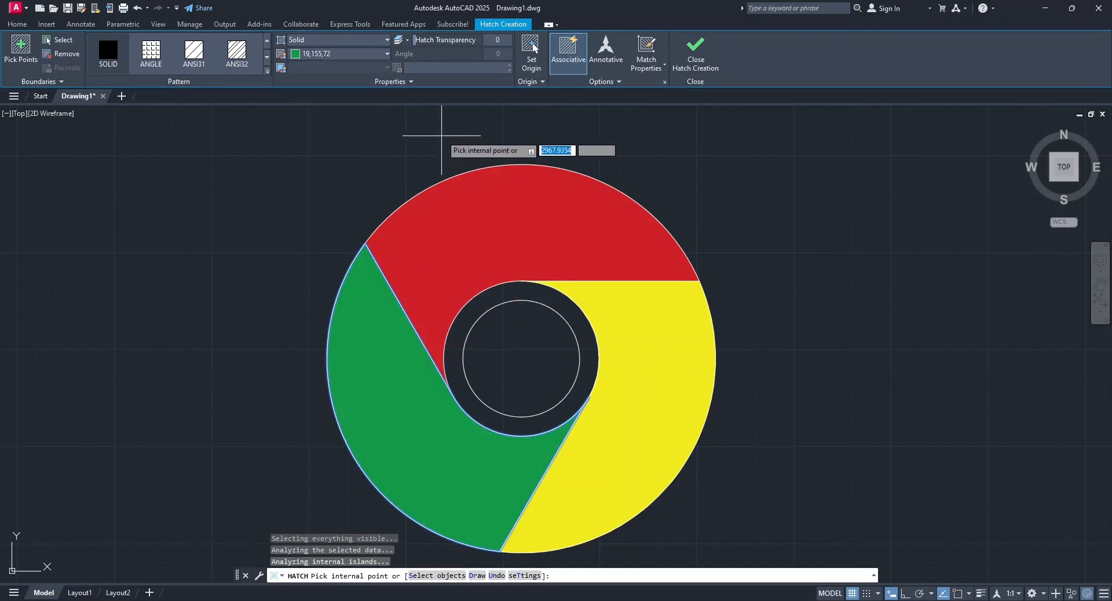
key(Return)
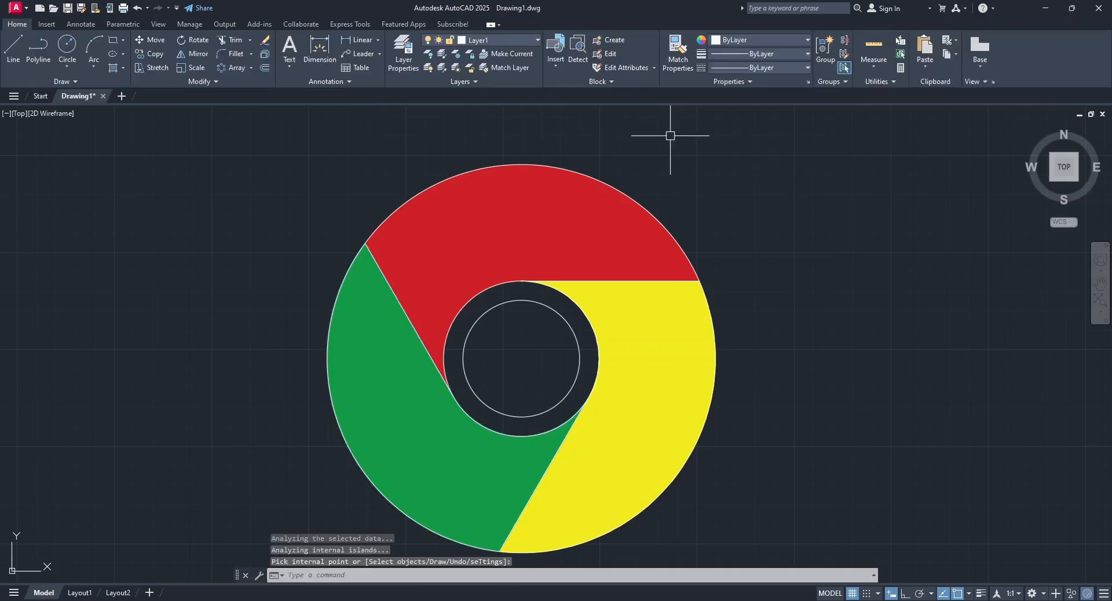
Fill the innermost circle with a solid hatch in the index colour Blue
key(Return)
click(349, 54)
click(340, 54)
click(340, 54)
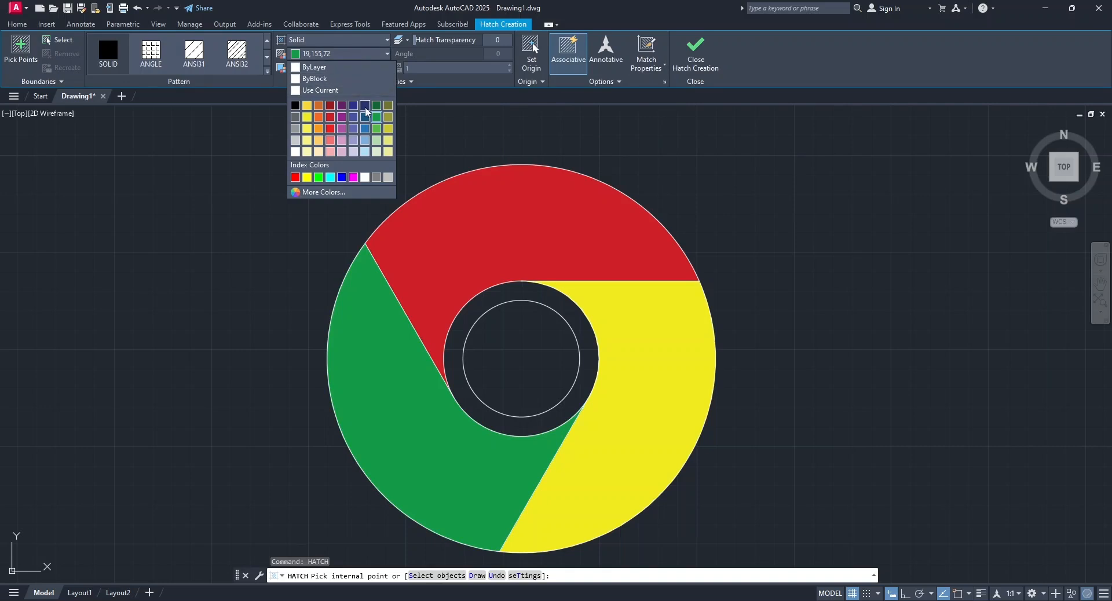
click(342, 177)
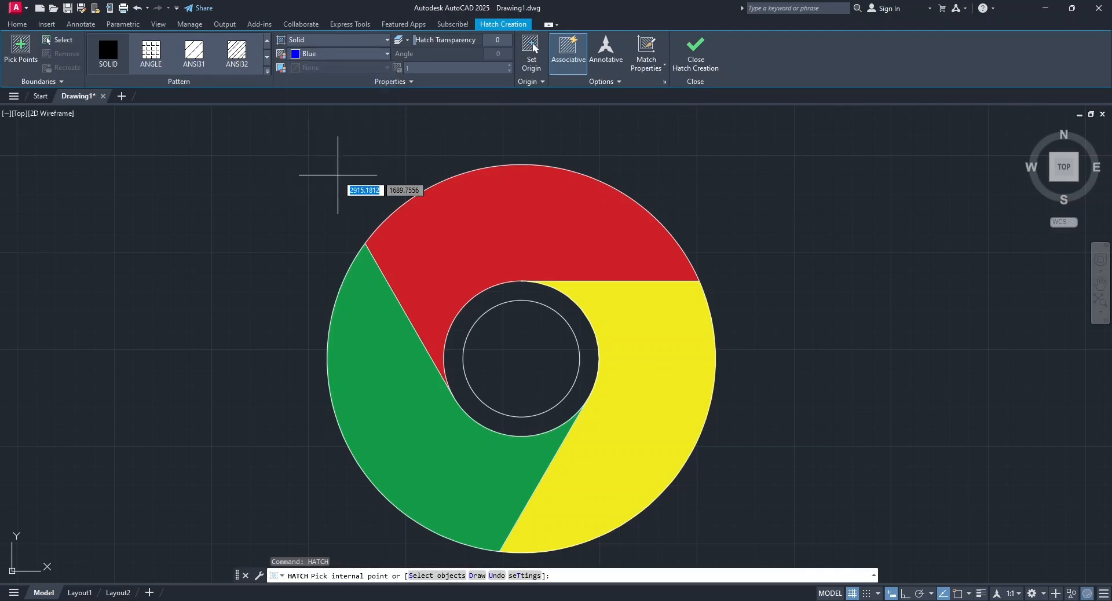
click(528, 347)
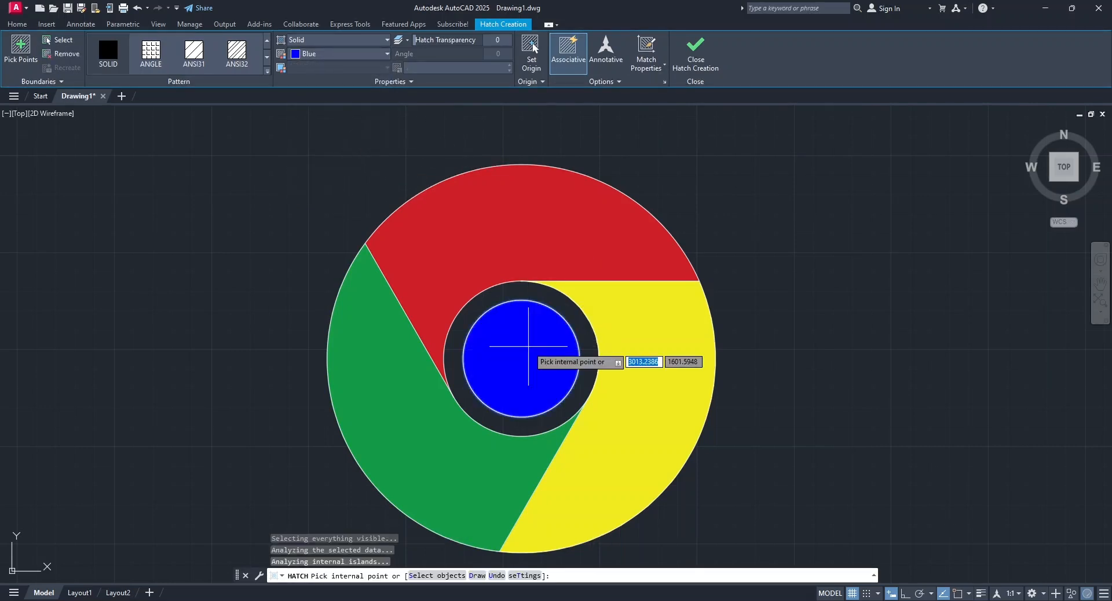
key(Return)
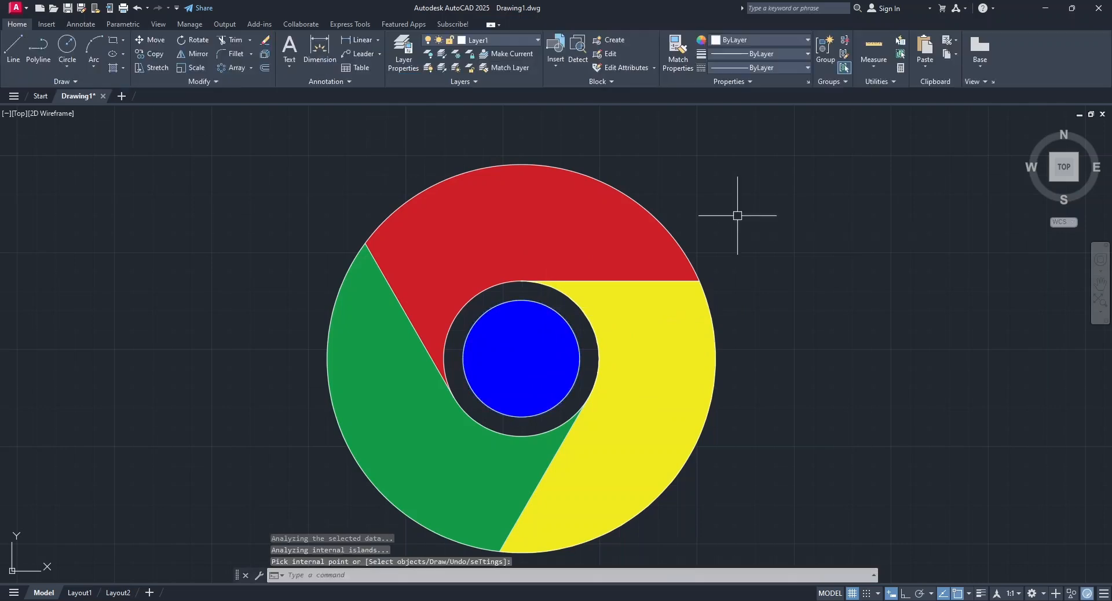
Fill the ring between the innermost and middle circles with a solid white hatch, colour 255,255,255
key(Return)
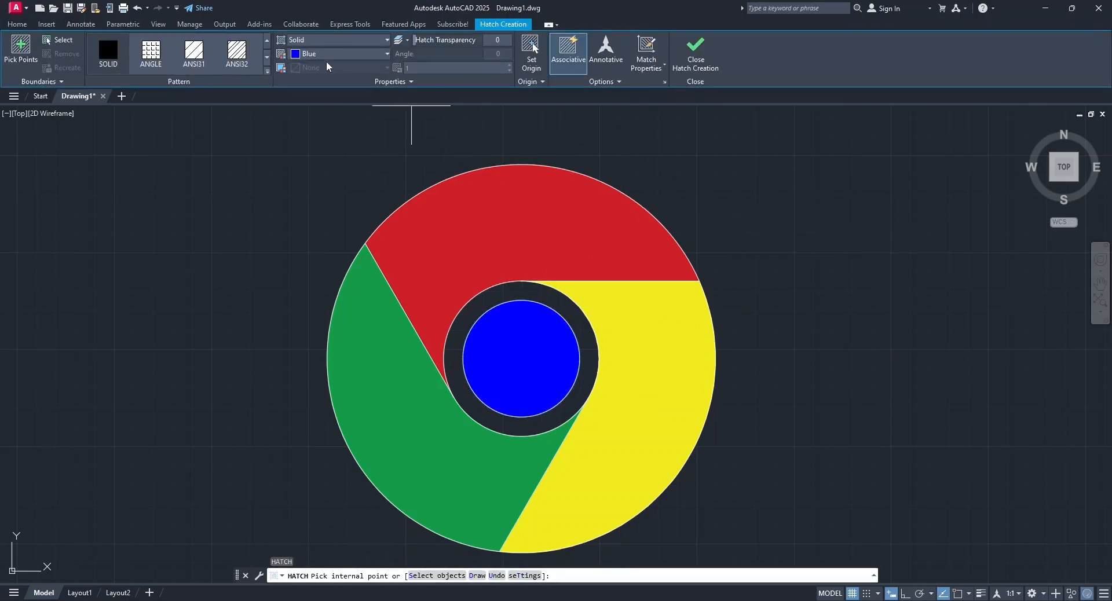
click(325, 54)
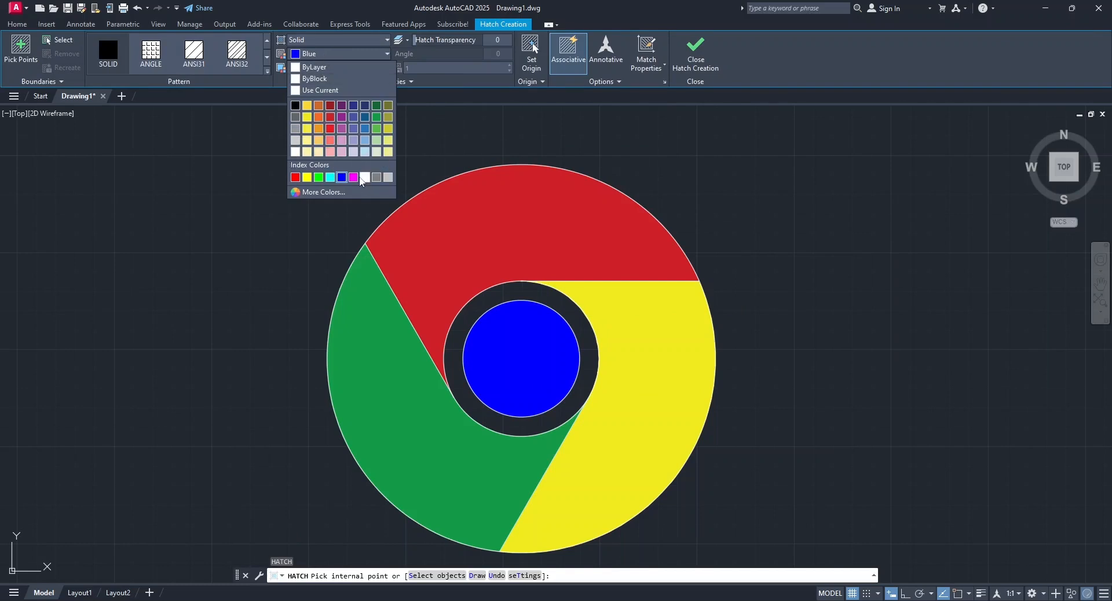
click(295, 152)
click(530, 291)
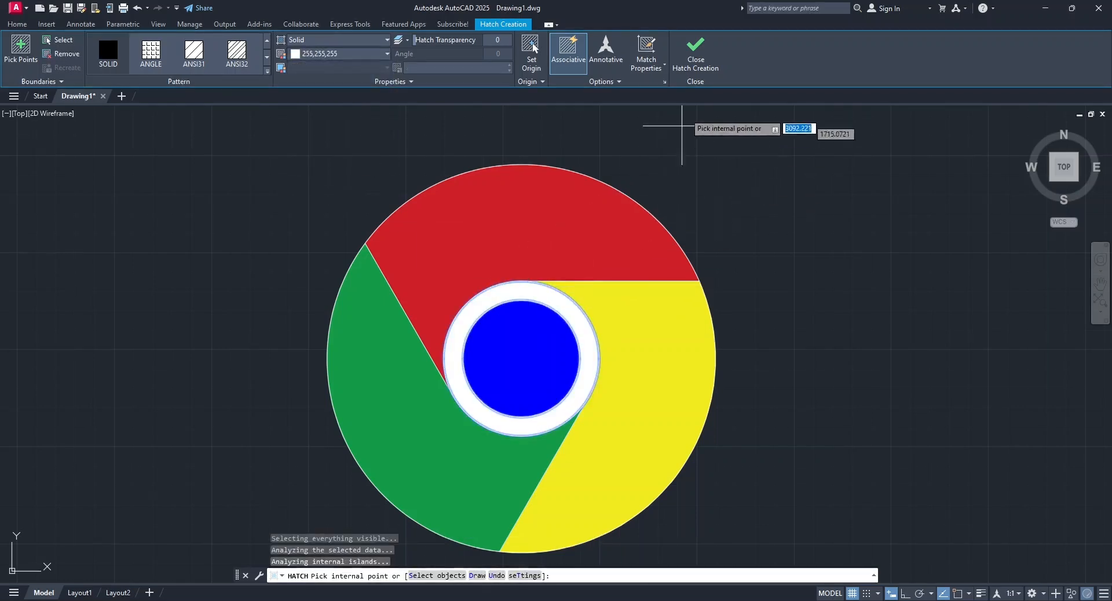
click(695, 55)
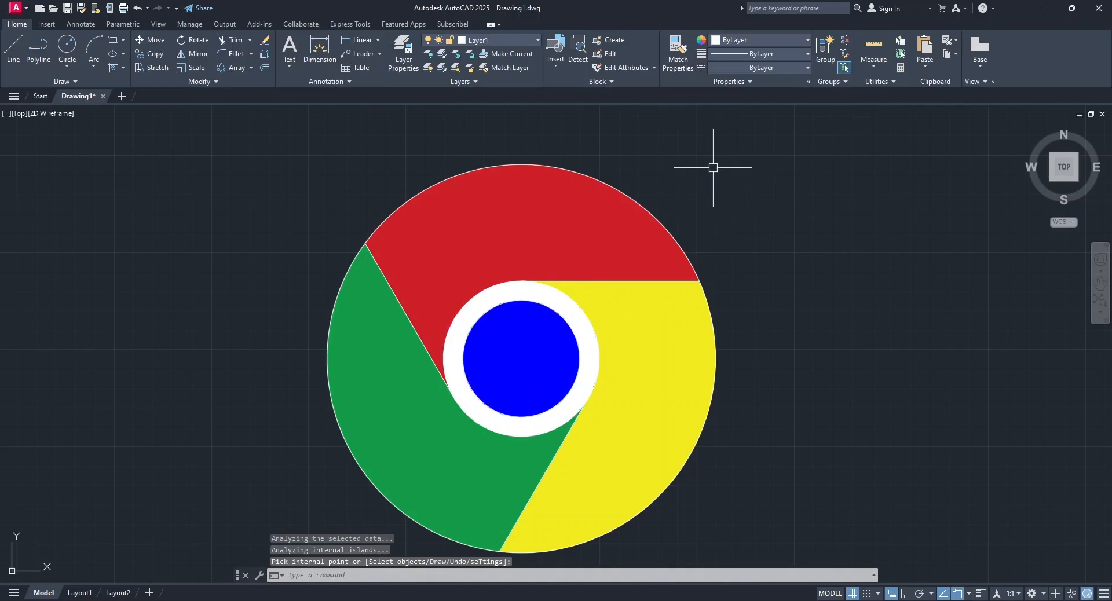
Turn off layer 0 and save the drawing as chrome in the Documents folder
click(475, 40)
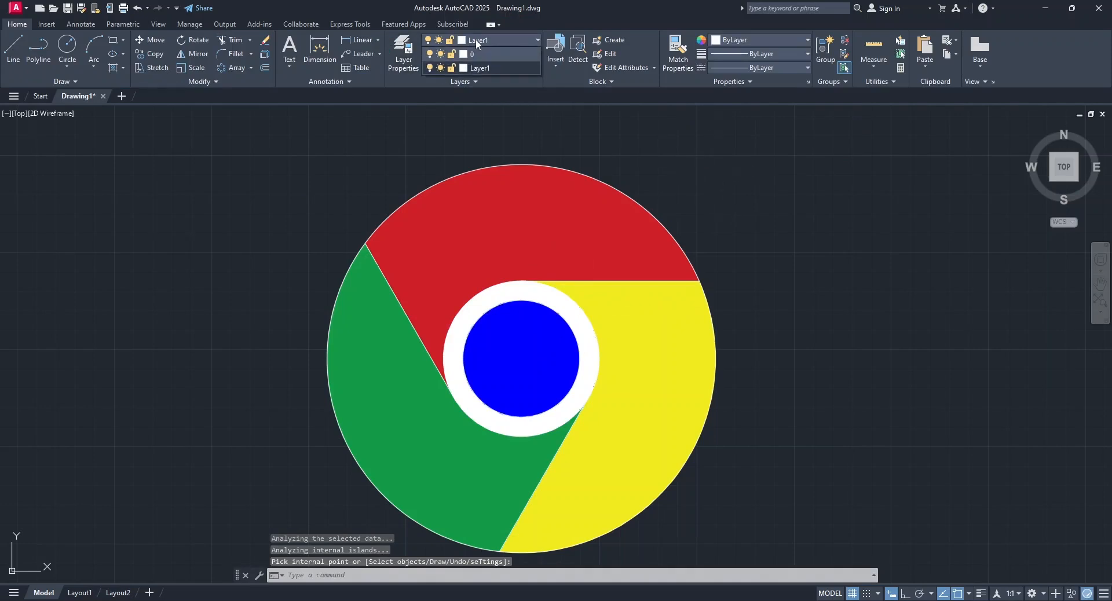
click(430, 55)
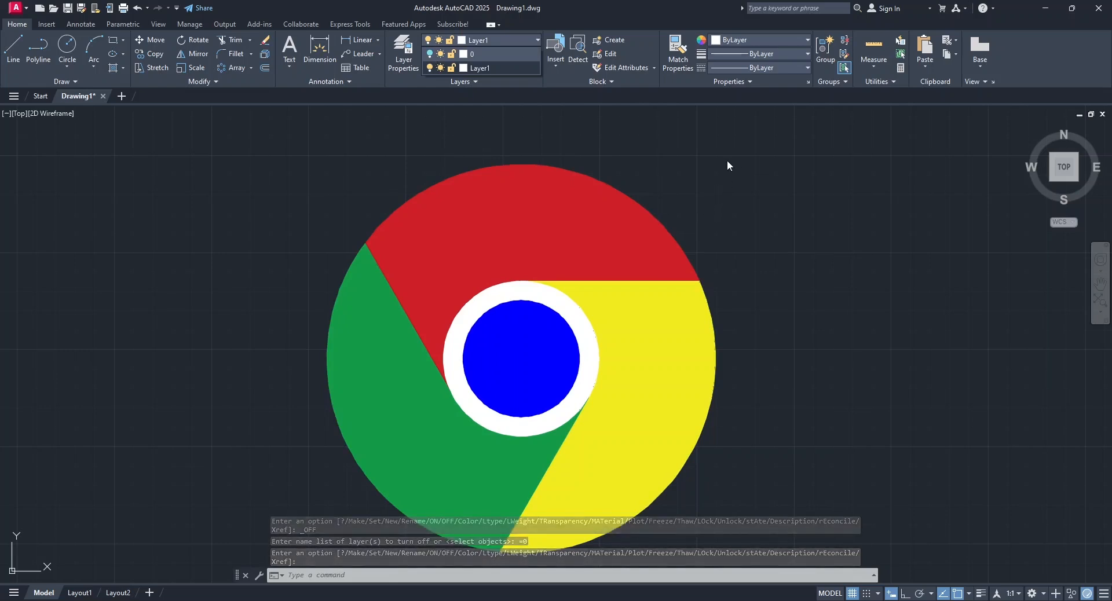
click(72, 10)
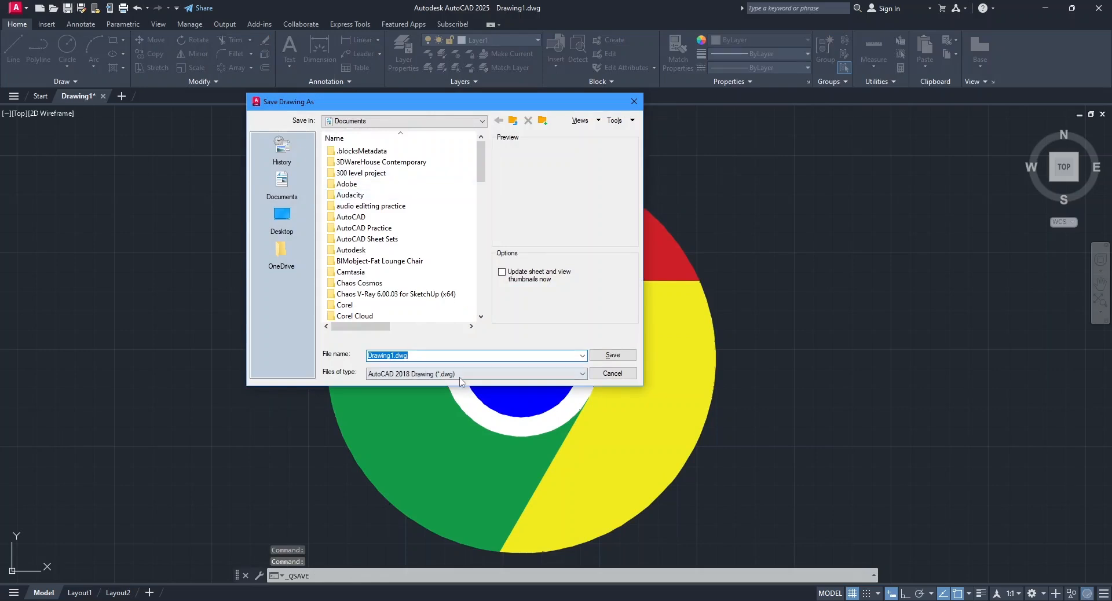
text(chrome)
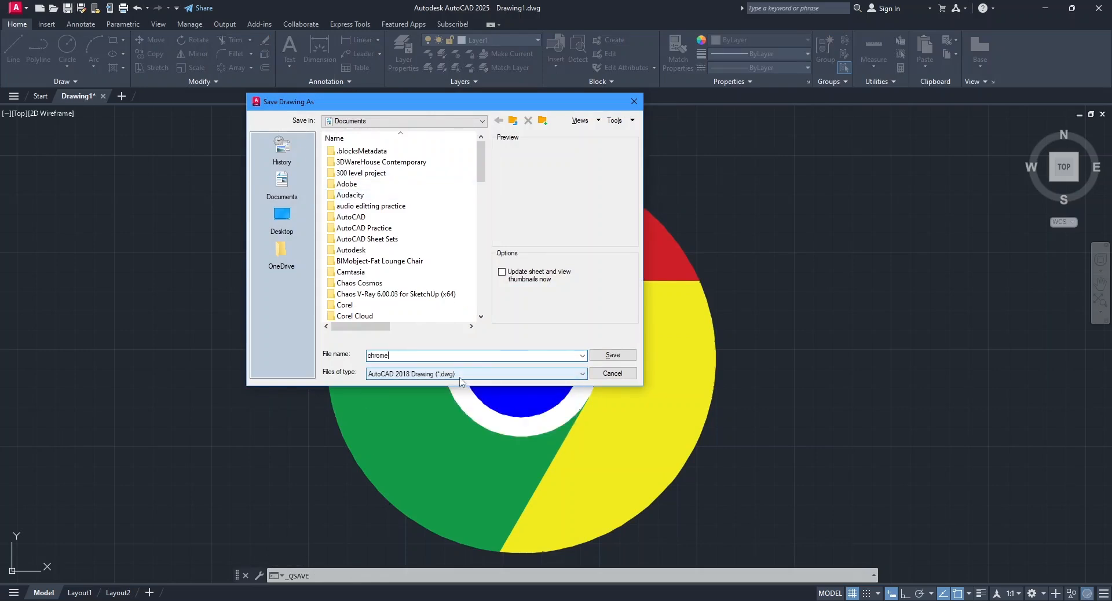
click(613, 355)
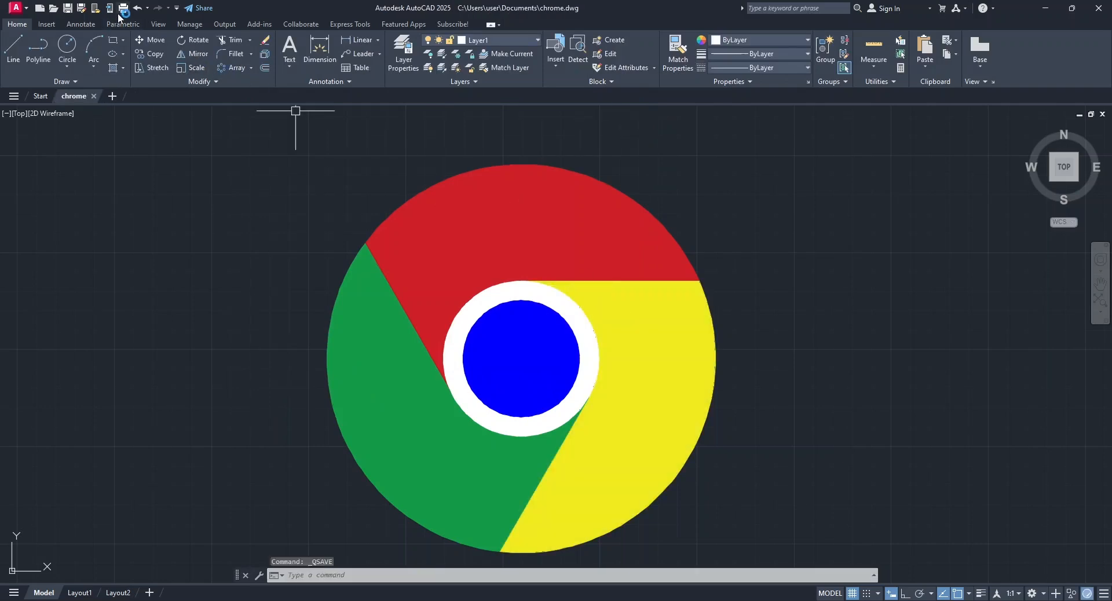
Start a plot of the model using the DWG To PDF.pc3 plotter
click(123, 12)
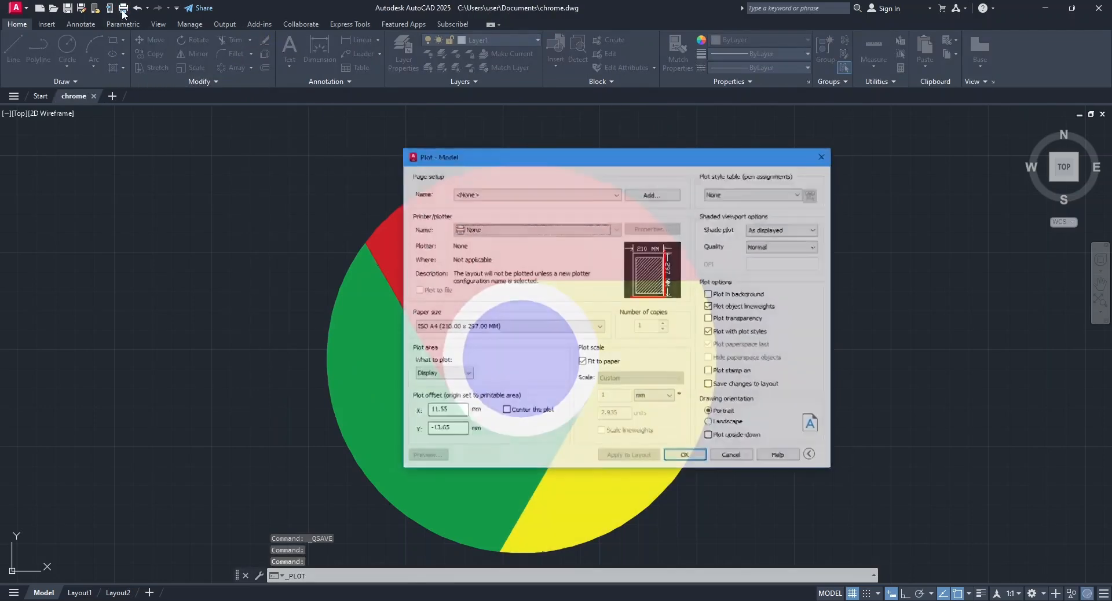
click(482, 231)
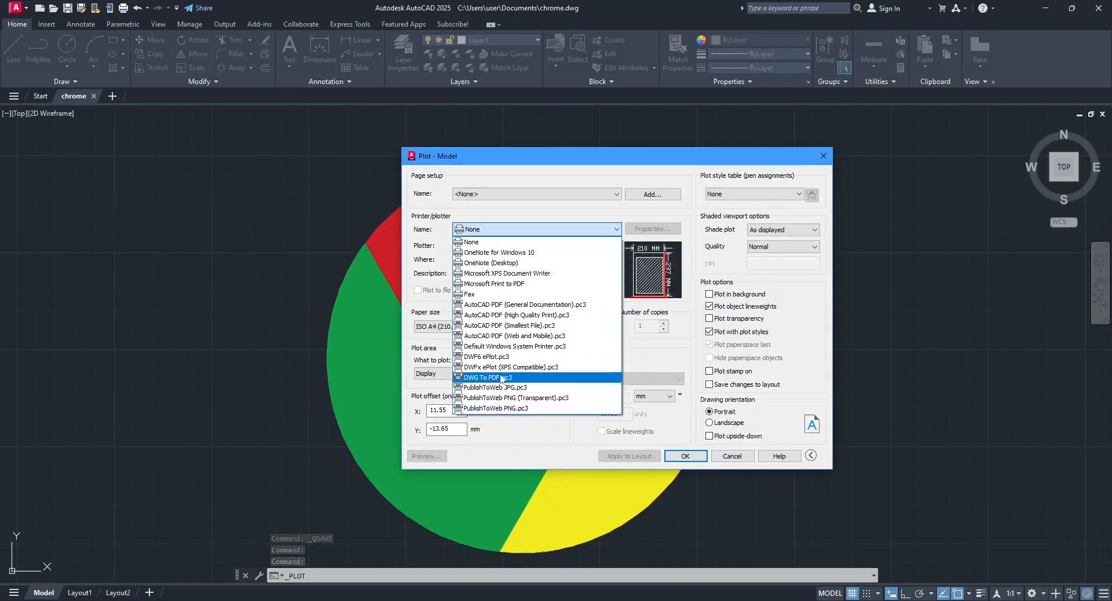
click(501, 377)
Set the plot area to a window that encloses the whole logo
click(443, 374)
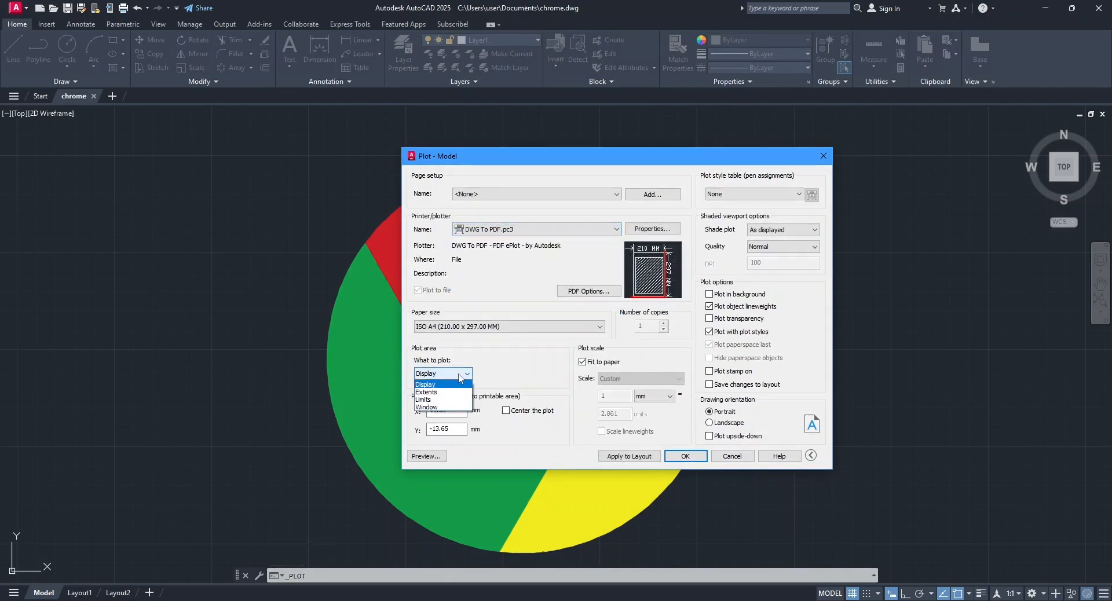
click(432, 407)
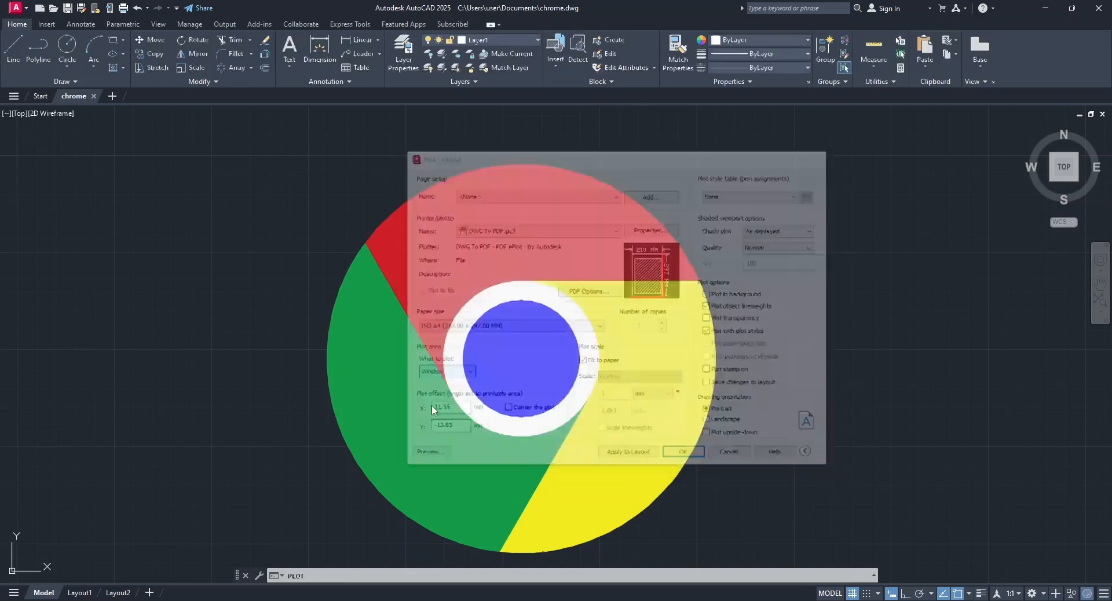
click(280, 130)
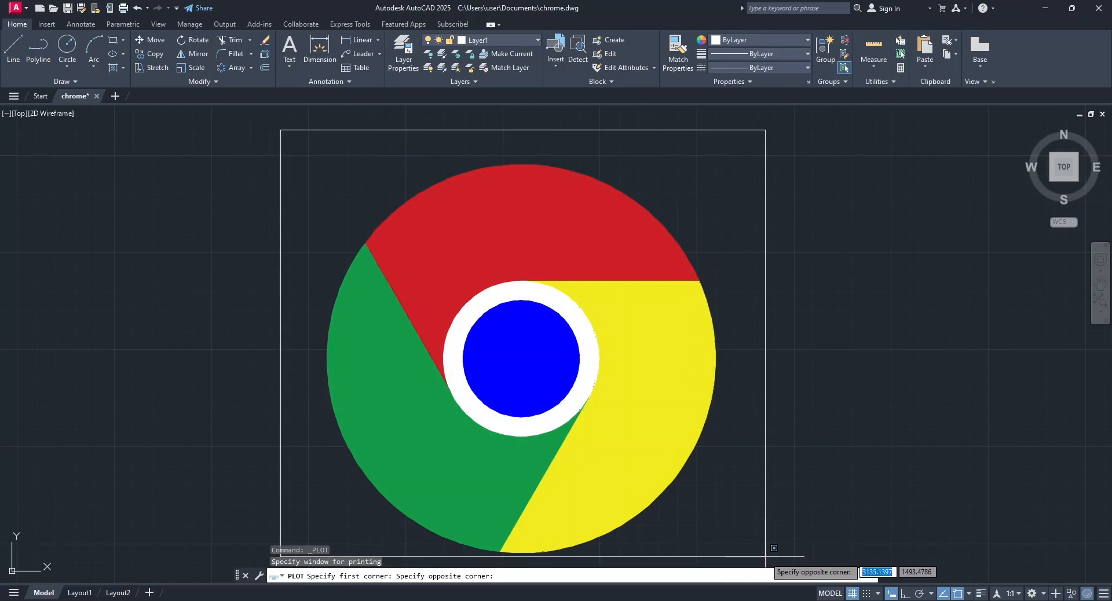
scroll(756, 570, down, 2)
middle_drag(756, 571, 734, 429)
click(439, 166)
click(741, 451)
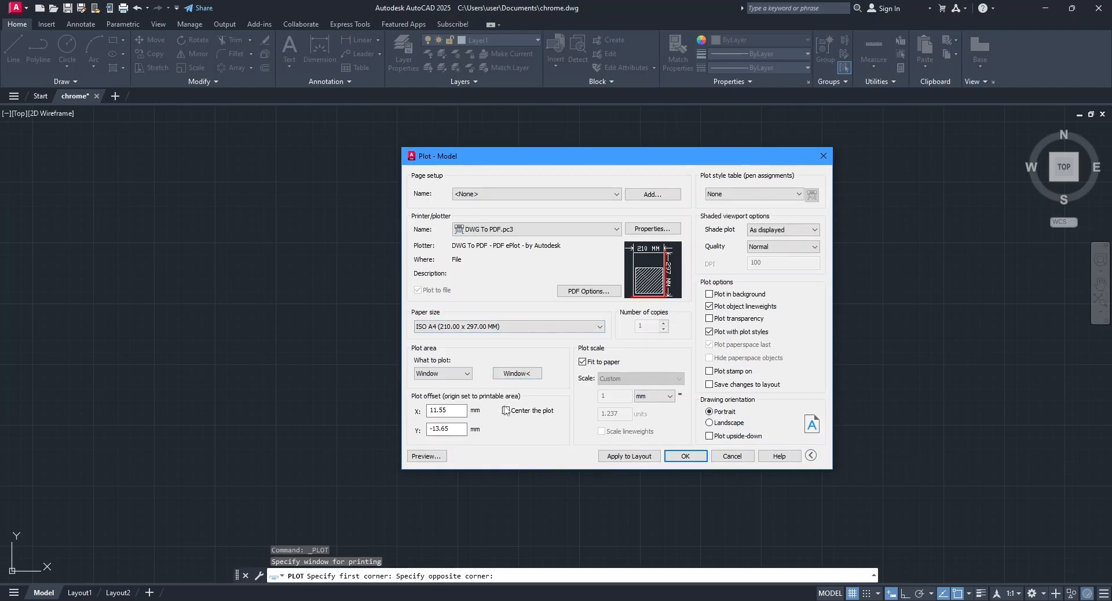
Centre the plot on the paper and output it as chrome-Model.pdf in the Documents folder, closing the opened PDF
click(505, 411)
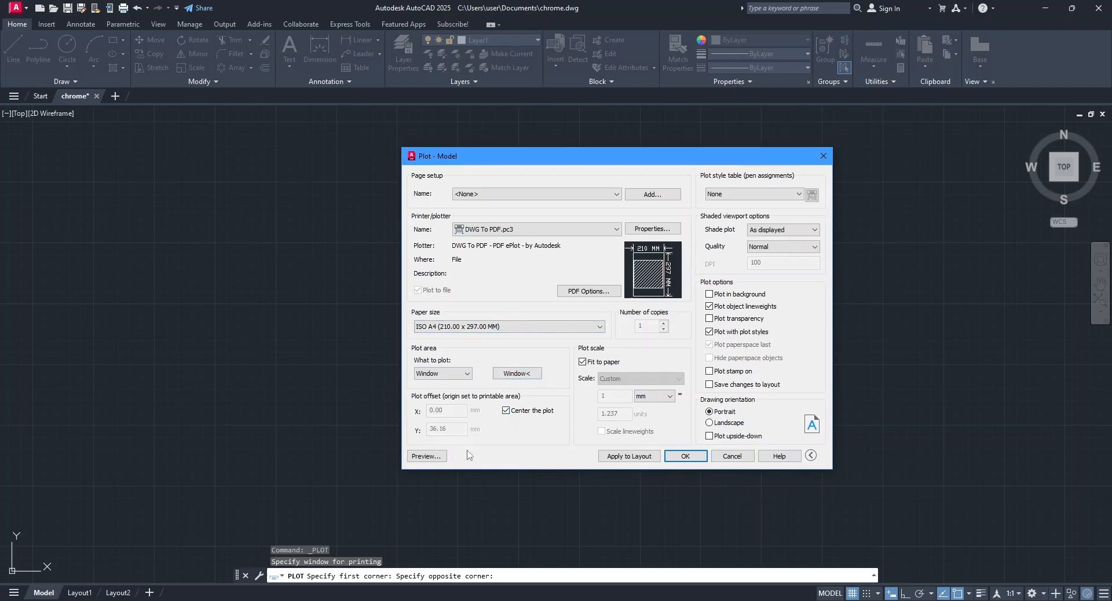
click(685, 457)
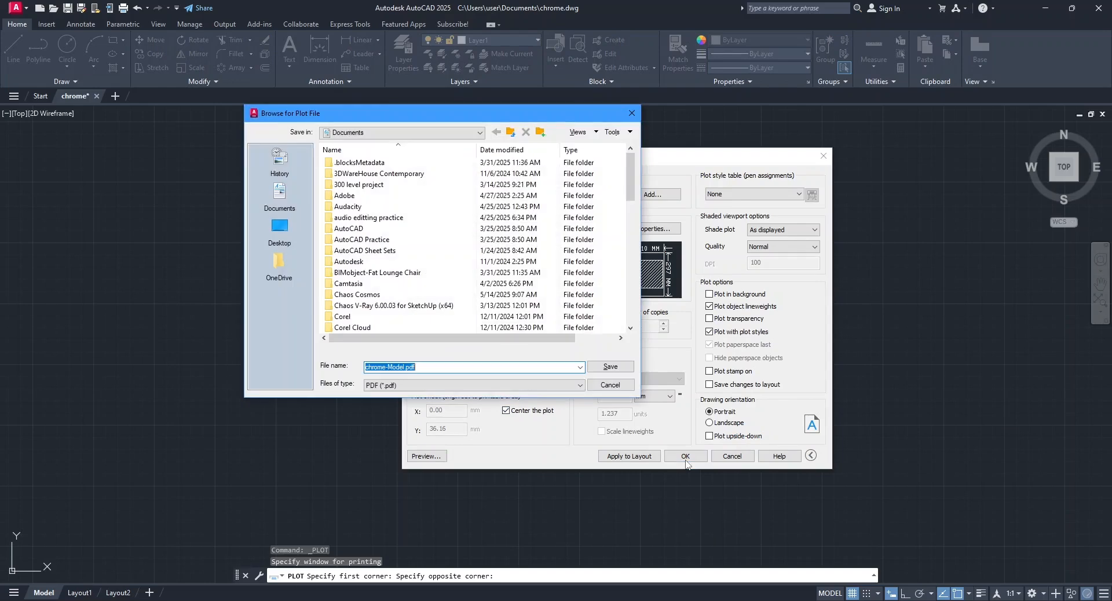
click(613, 367)
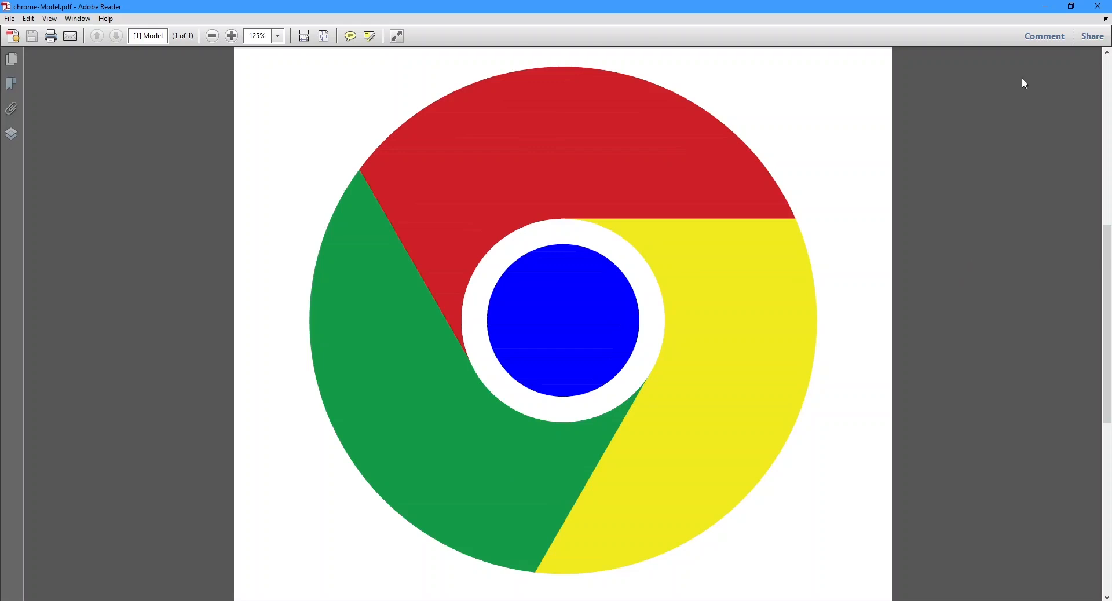
click(1092, 7)
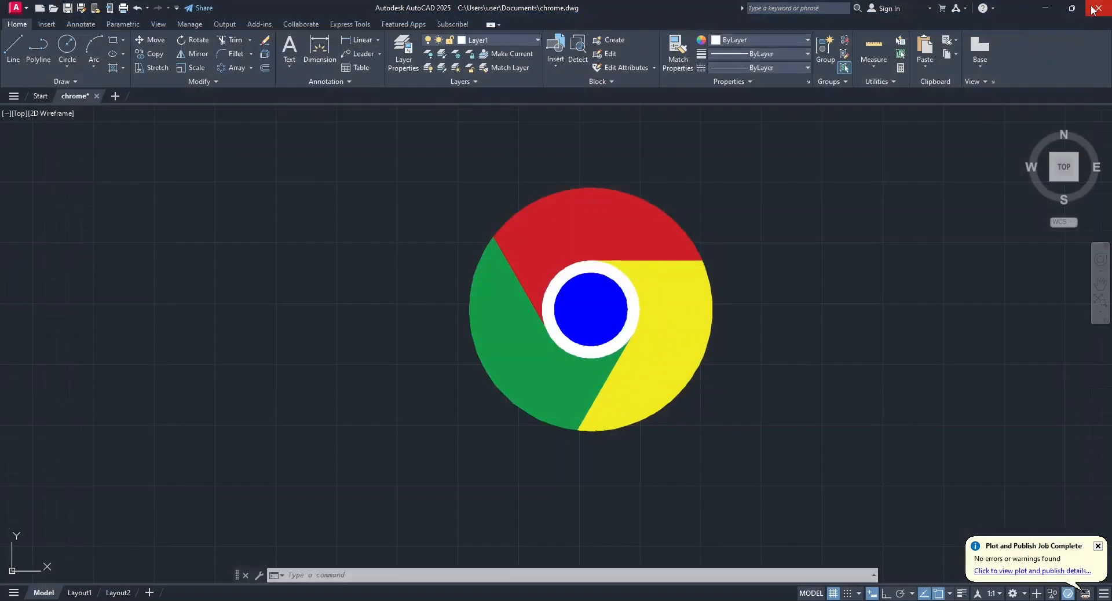
Save the chrome drawing and close AutoCAD
click(64, 12)
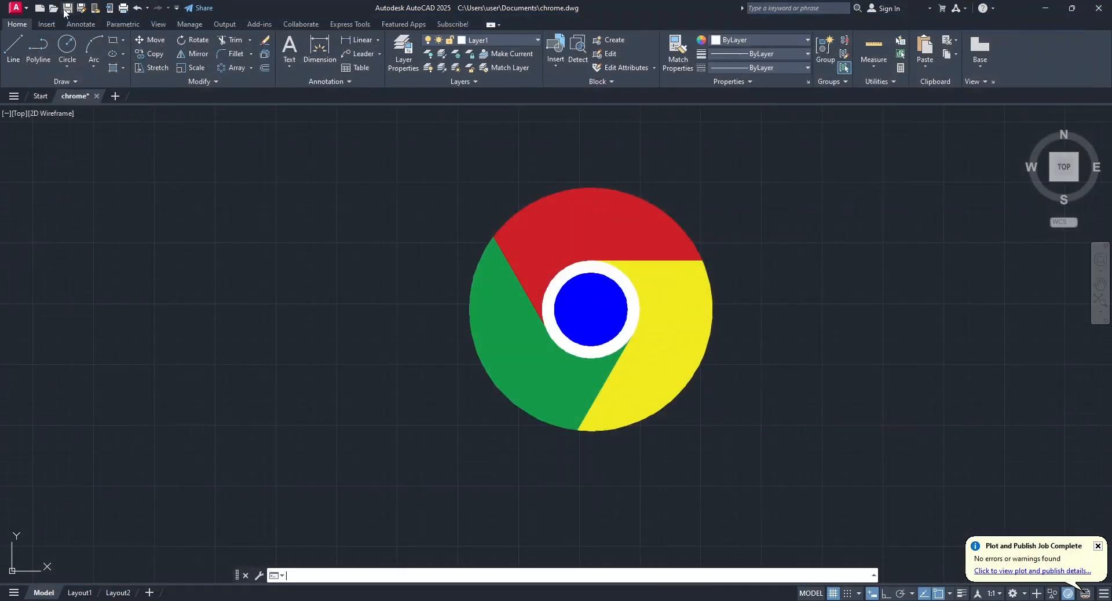
click(1099, 8)
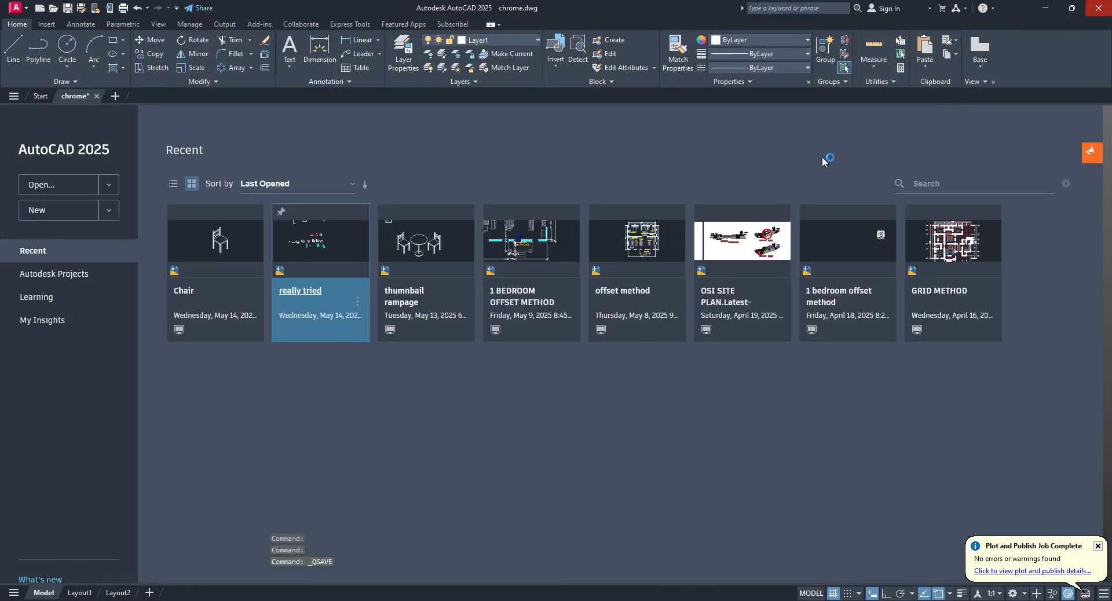